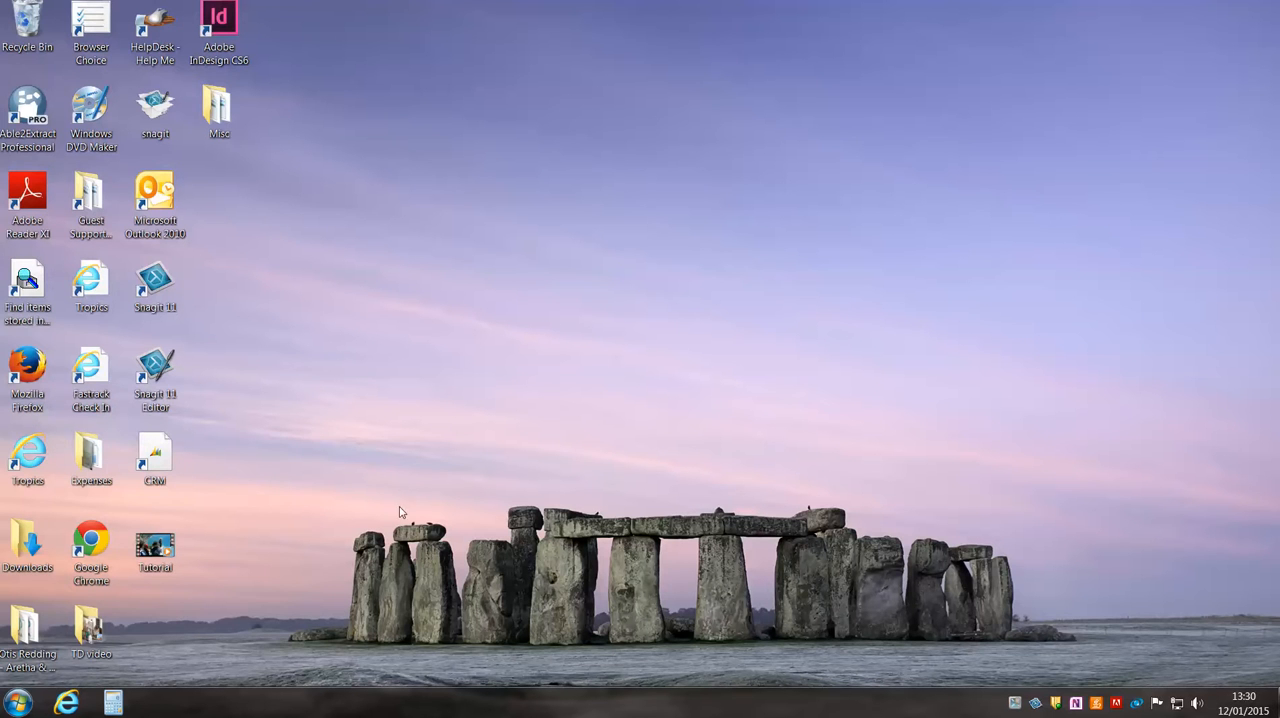
Search the computer for "movie" and open Movie Maker.
{"action": "left_click", "coordinate": [20, 702]}
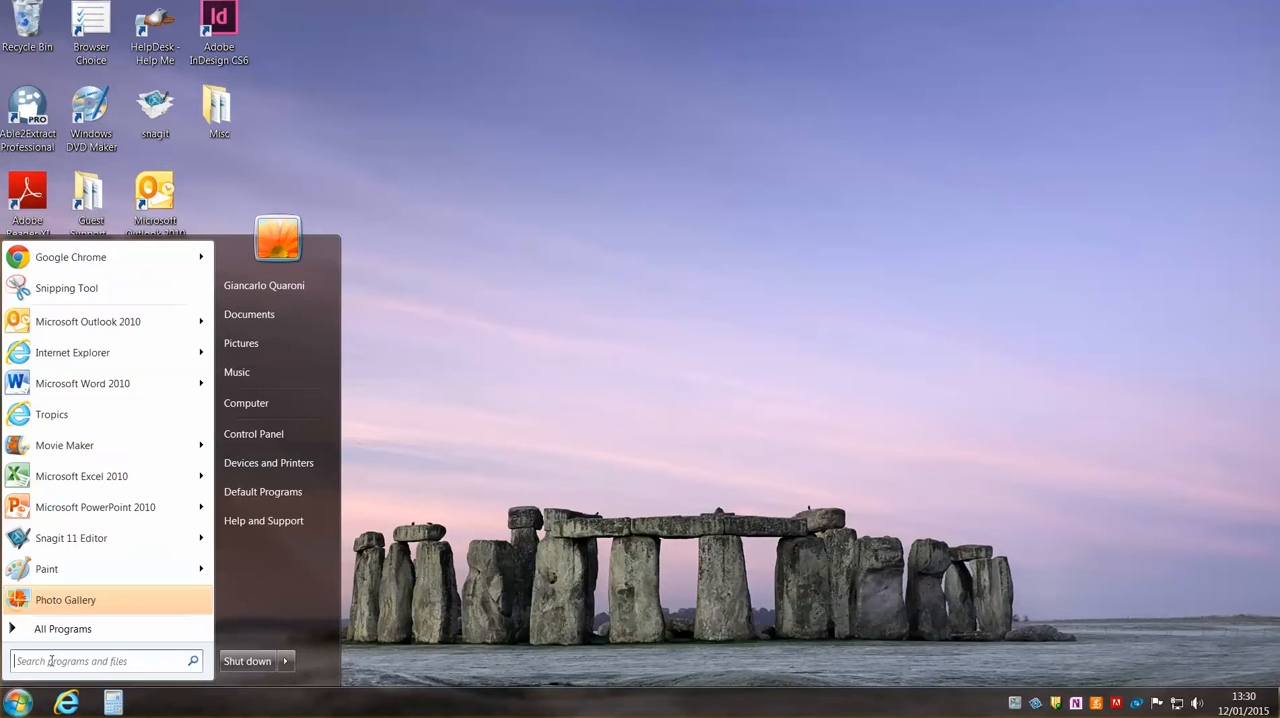
{"action": "type", "text": "movie"}
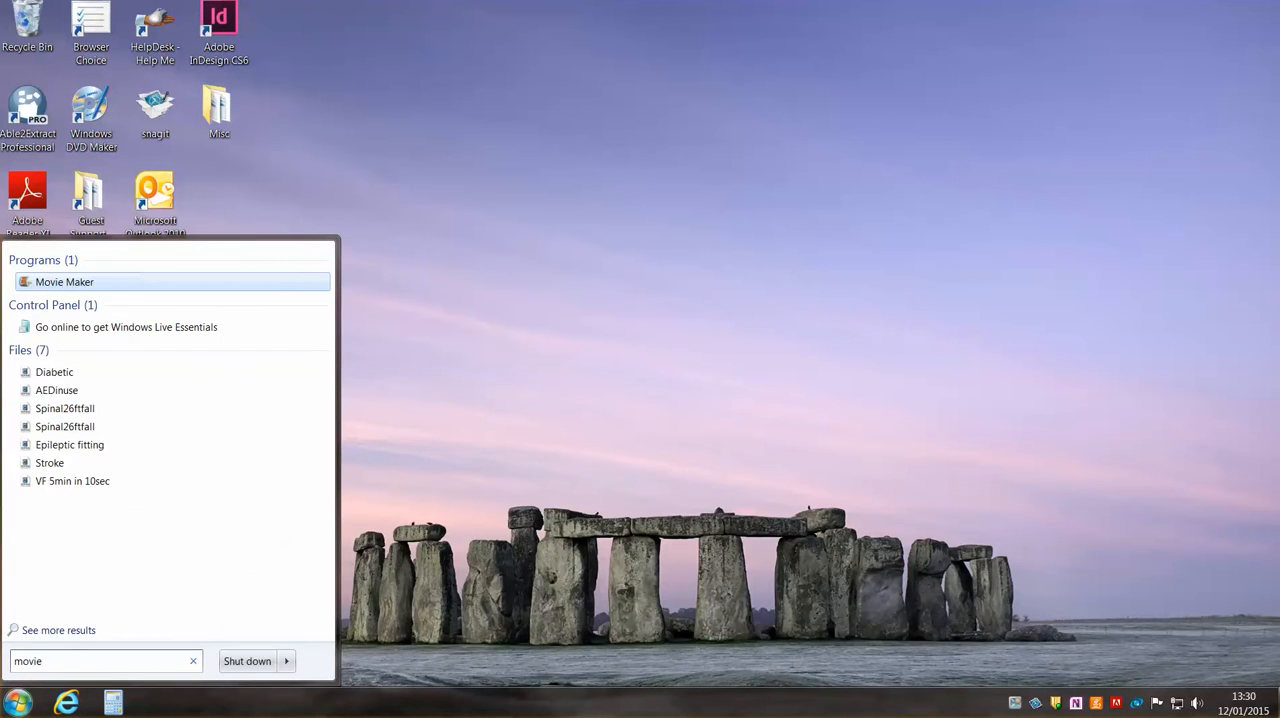
{"action": "left_click", "coordinate": [22, 287]}
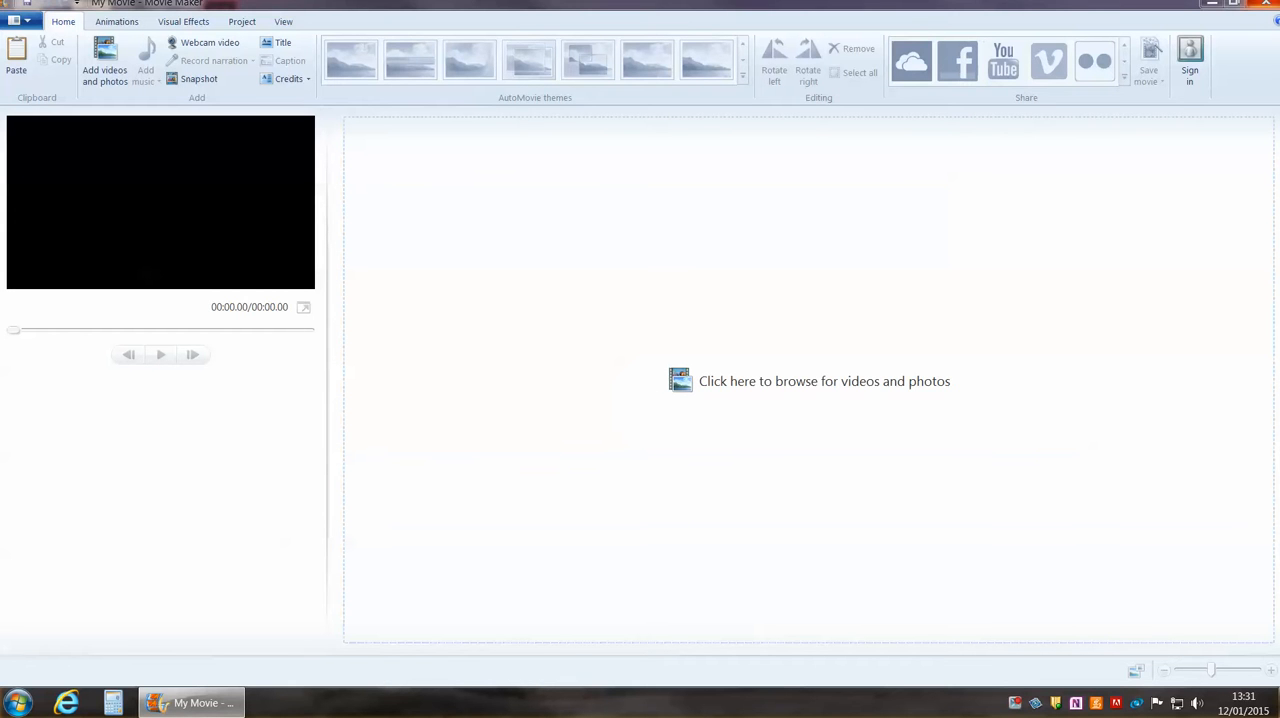
Add all six pictures from the desktop folder "TD video" to the empty Movie Maker project.
{"action": "left_click", "coordinate": [1212, 4]}
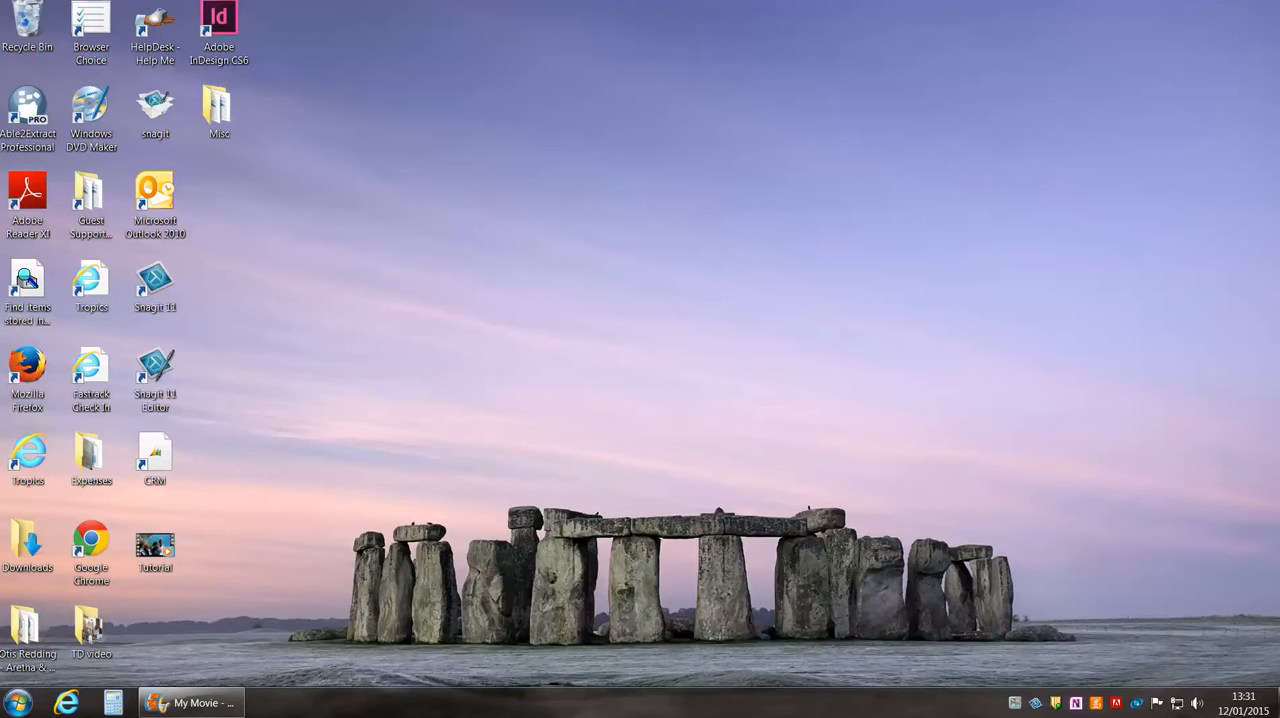
{"action": "double_click", "coordinate": [105, 629]}
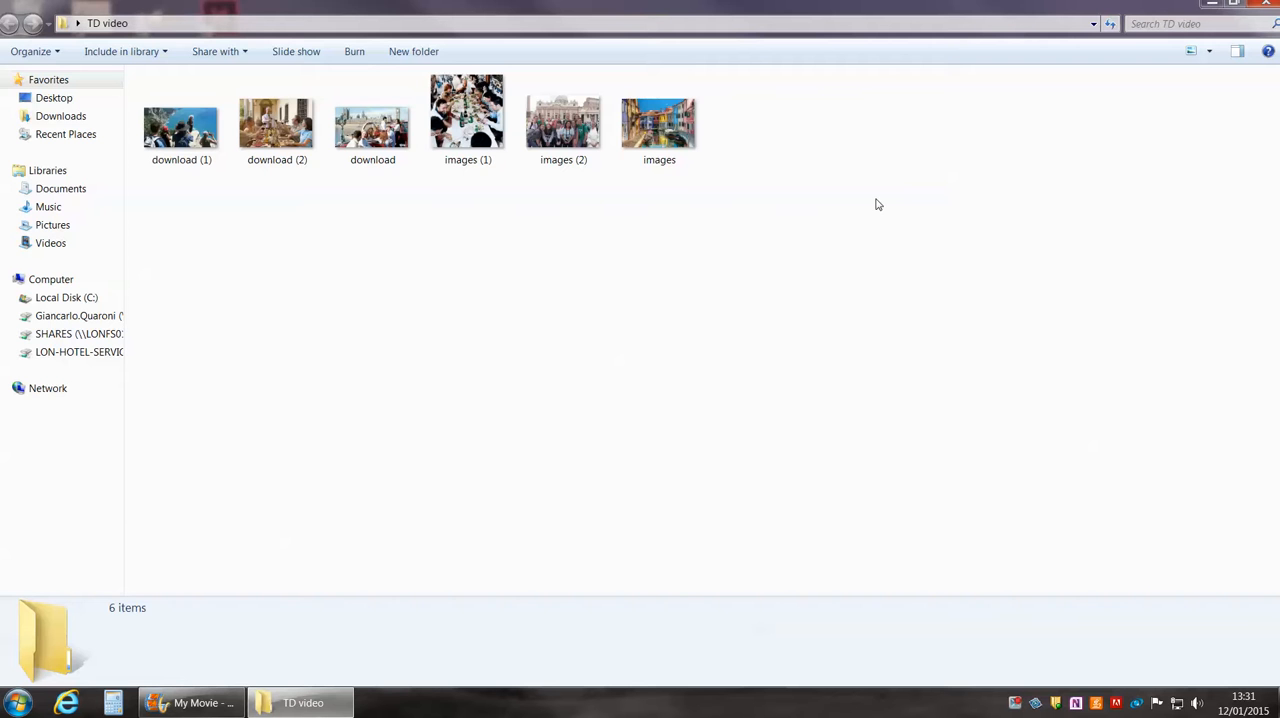
{"action": "left_click_drag", "start_coordinate": [782, 222], "coordinate": [139, 74]}
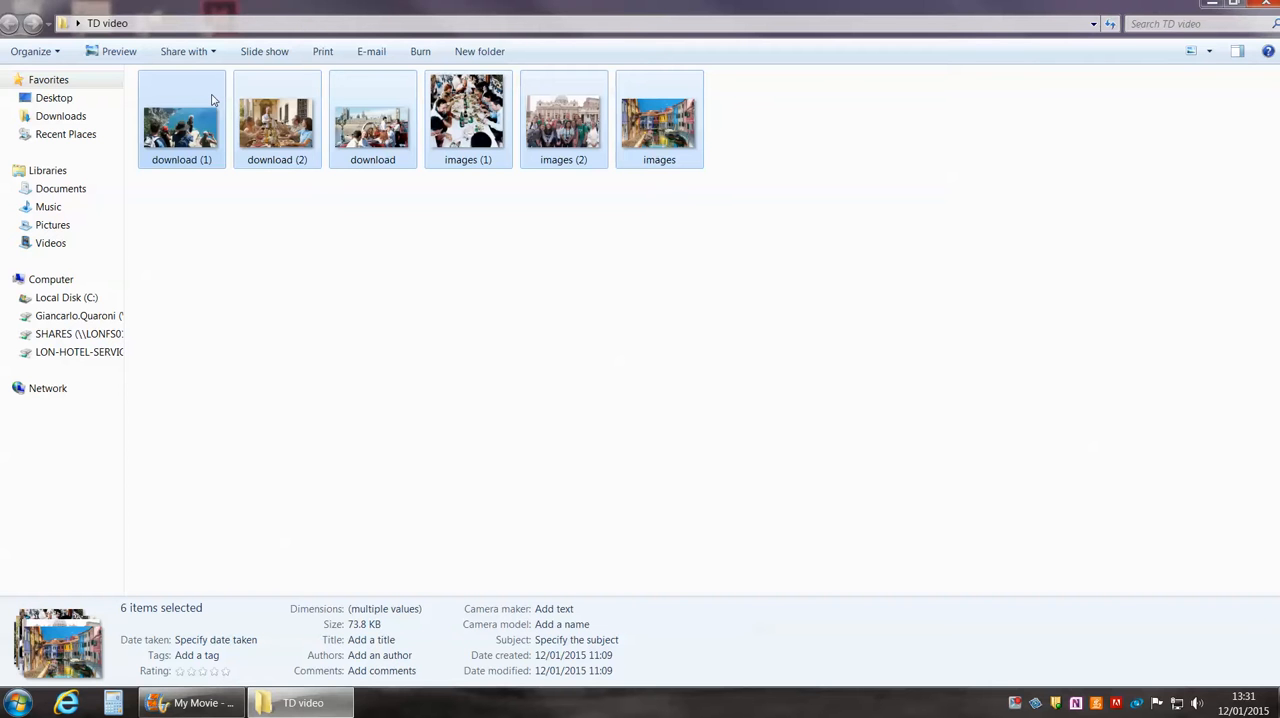
{"action": "left_click", "coordinate": [192, 703]}
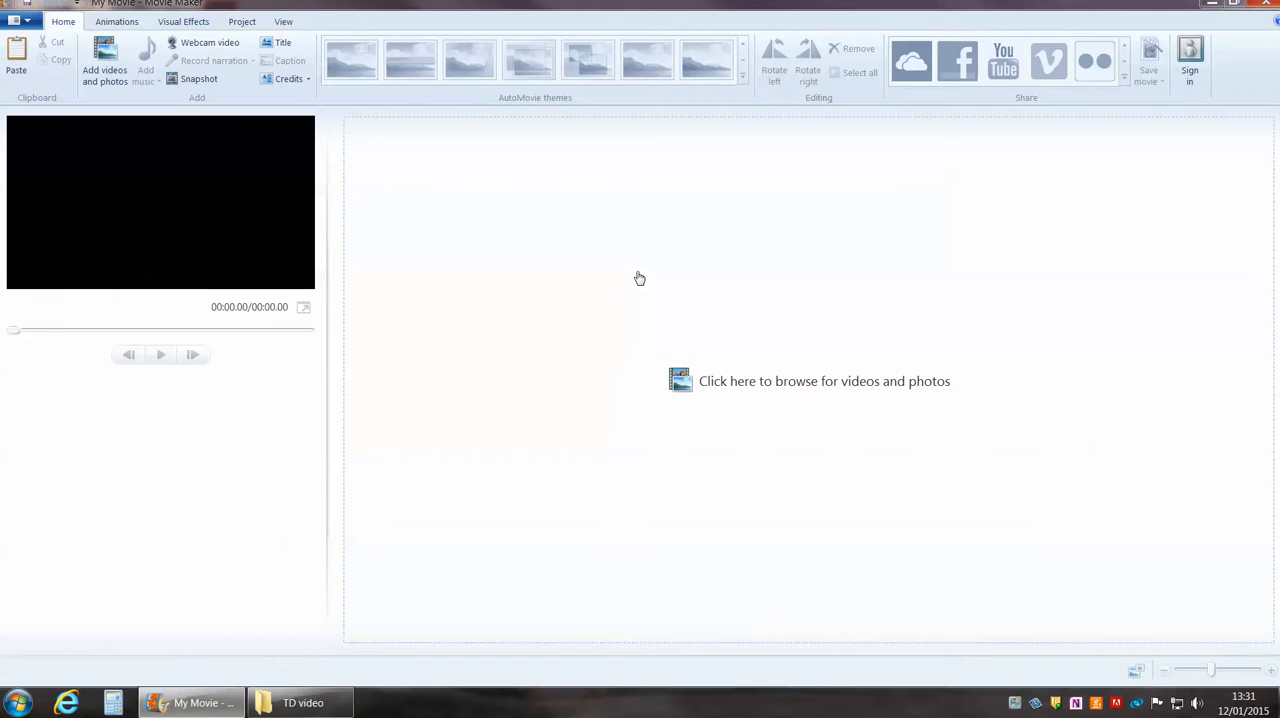
{"action": "left_click_drag", "start_coordinate": [639, 278], "coordinate": [637, 277]}
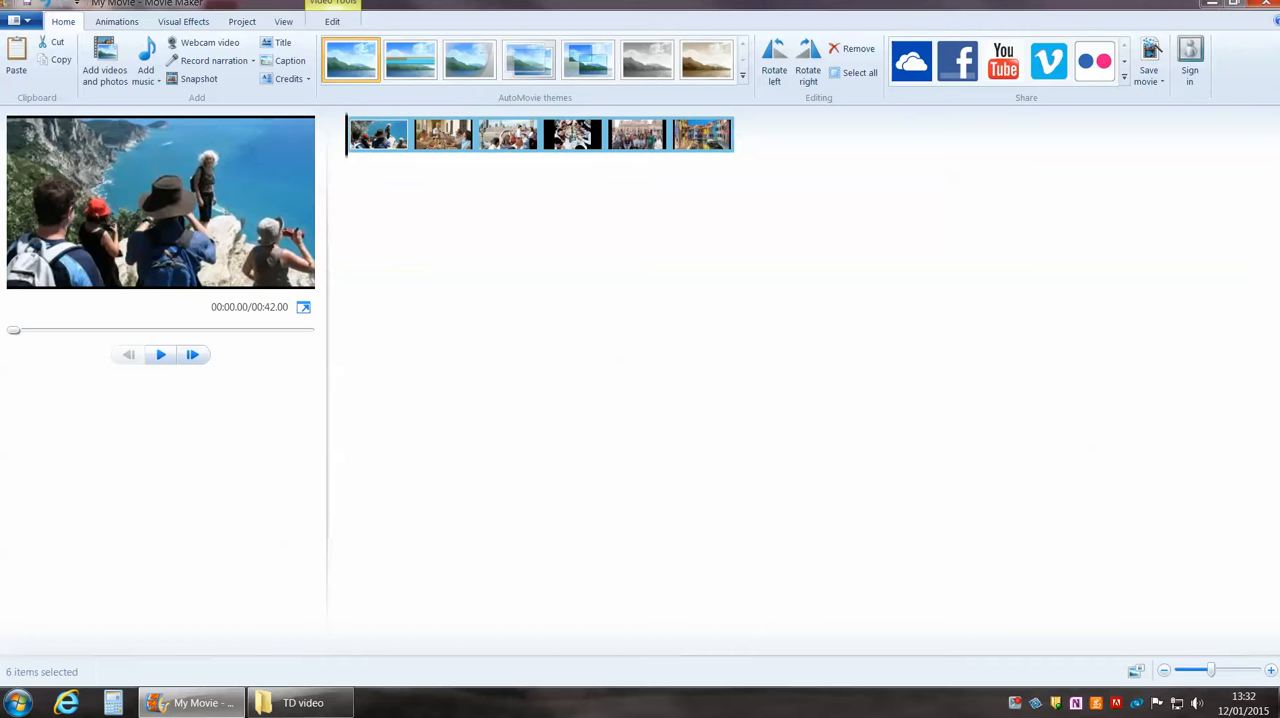
Look through the transitions, visual effects, audio emphasis and aspect ratio settings, view options and clip editing tools.
{"action": "left_click", "coordinate": [129, 26]}
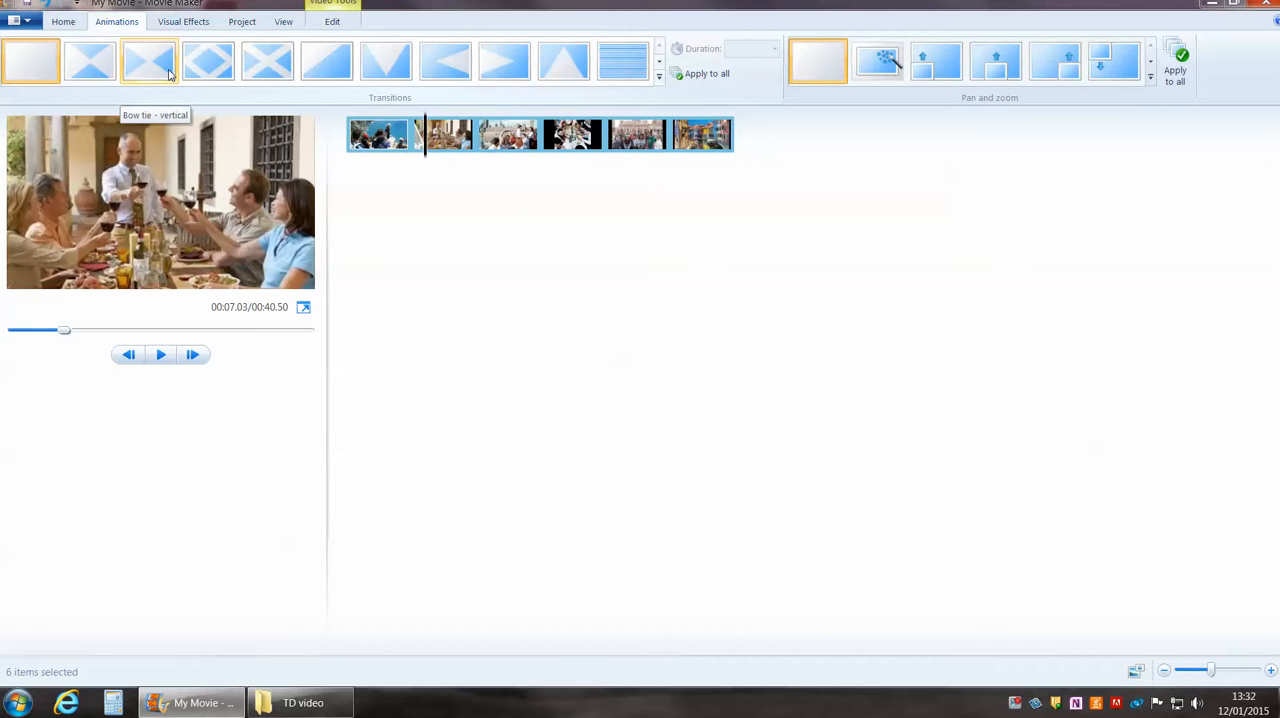
{"action": "left_click", "coordinate": [187, 24]}
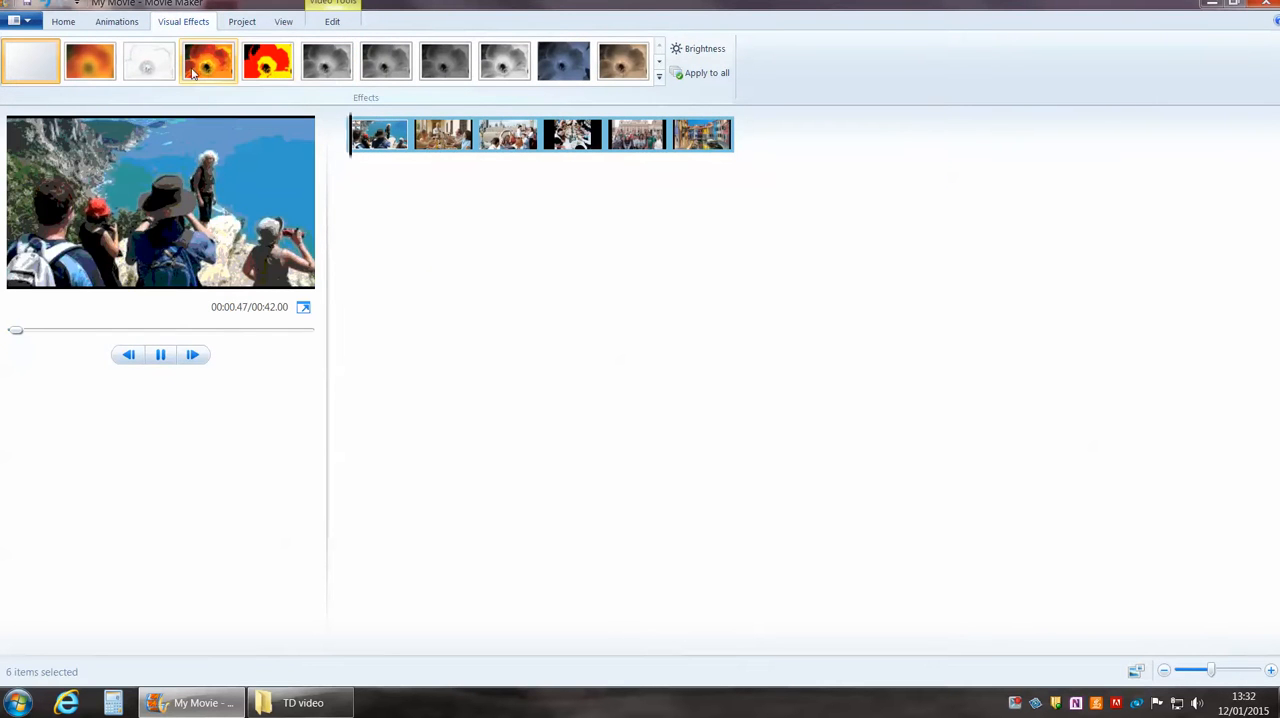
{"action": "left_click", "coordinate": [660, 66]}
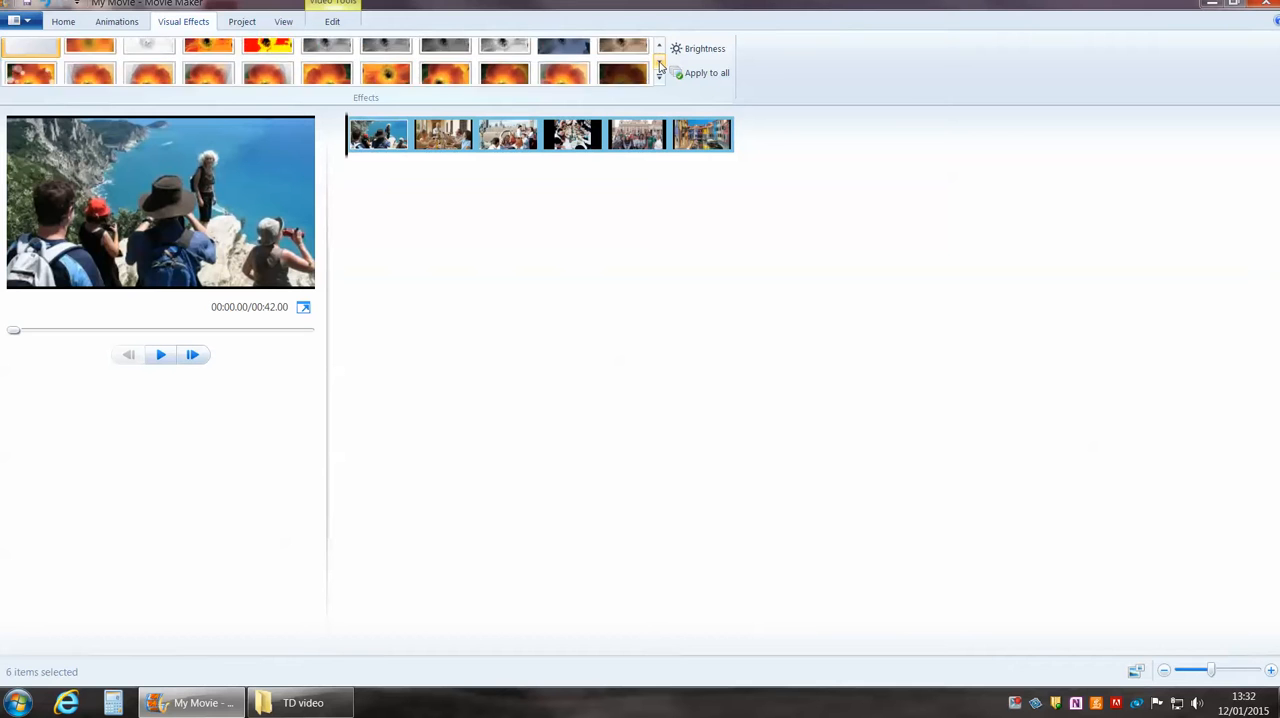
{"action": "left_click", "coordinate": [660, 50]}
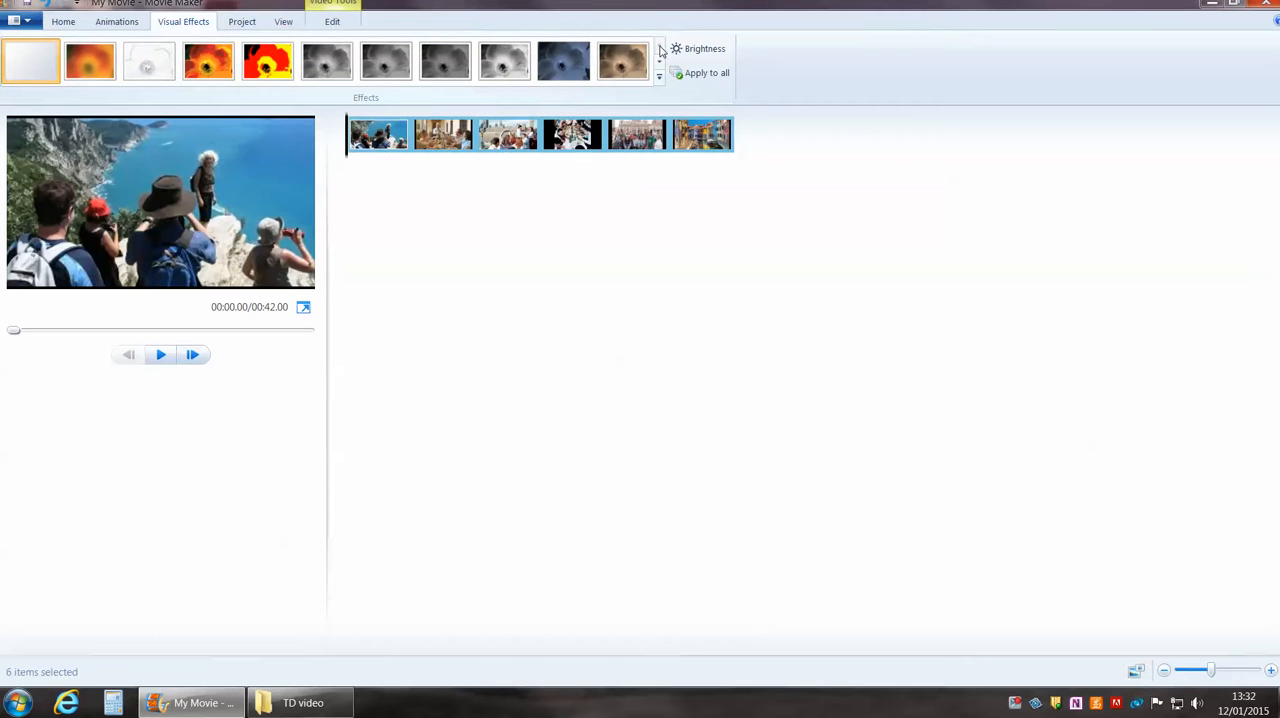
{"action": "left_click", "coordinate": [243, 22]}
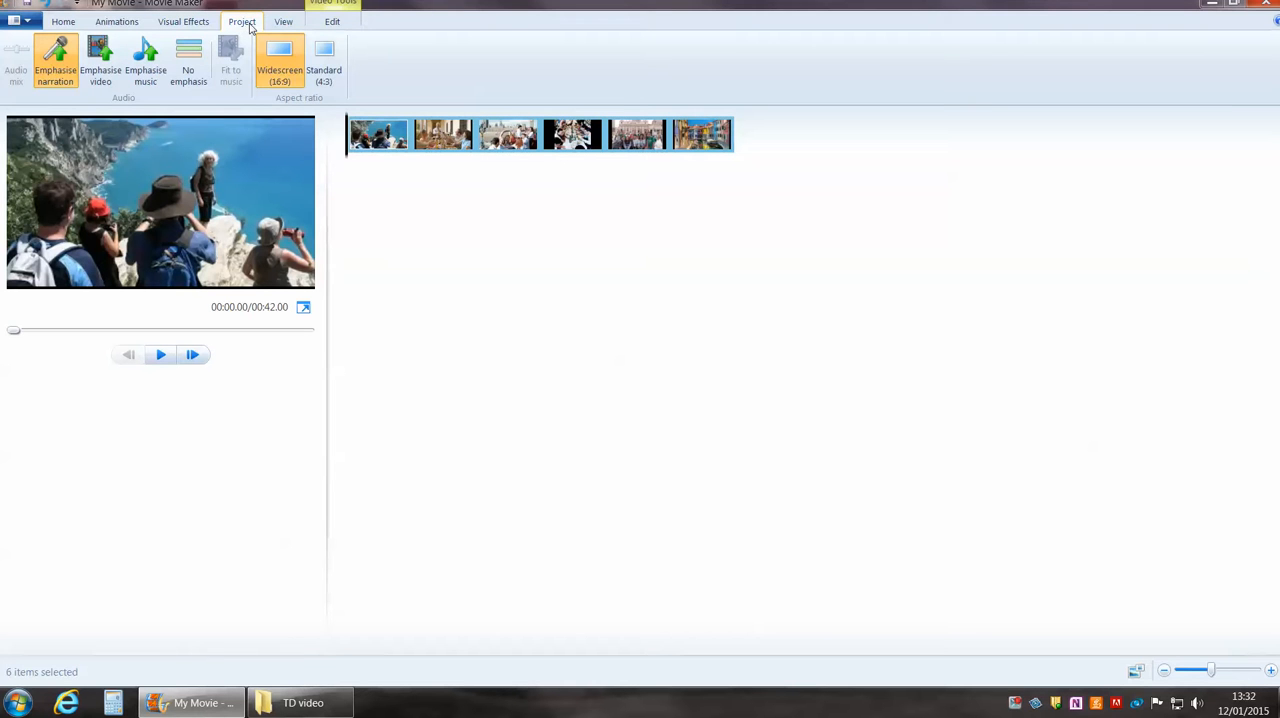
{"action": "left_click", "coordinate": [293, 31]}
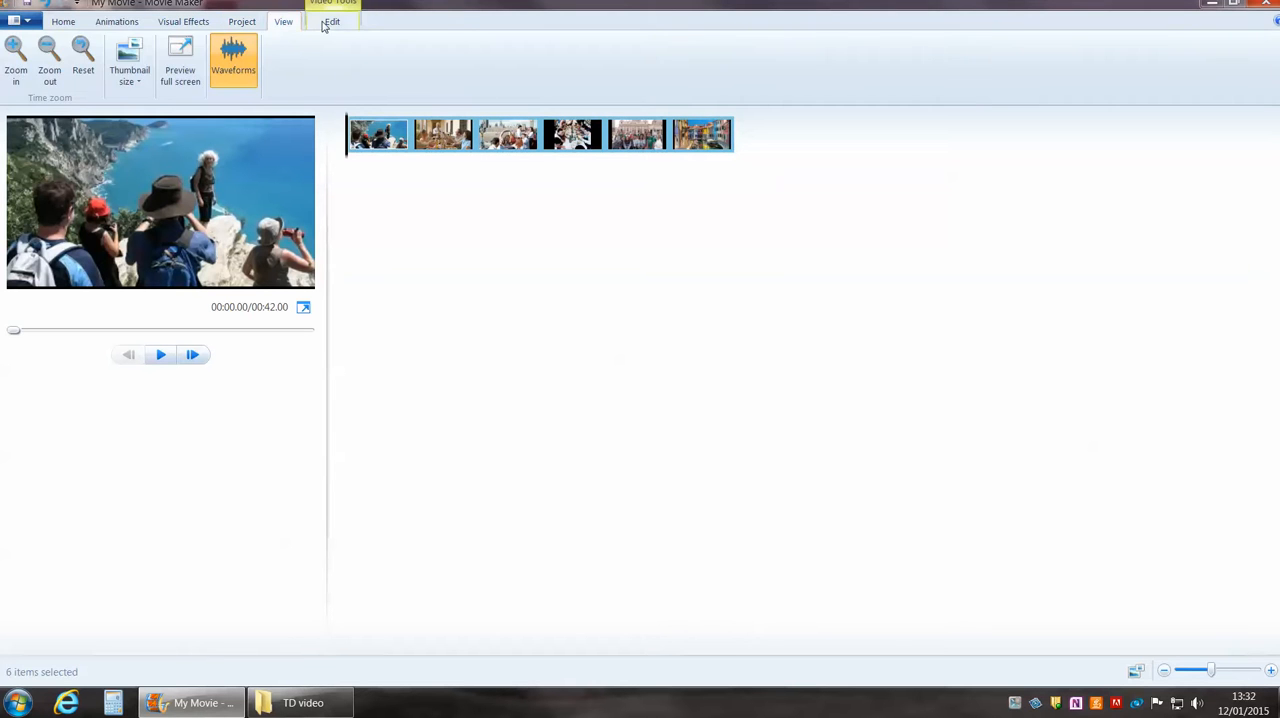
{"action": "left_click", "coordinate": [330, 21]}
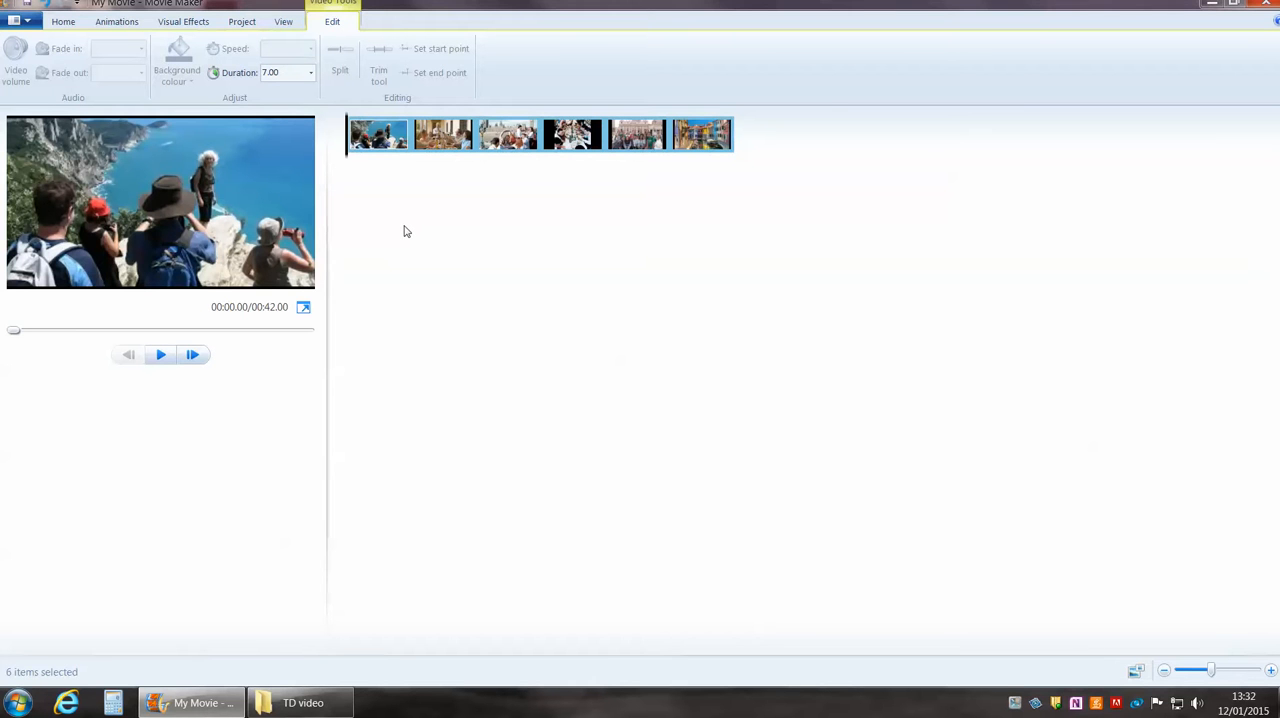
Add a title clip before the first photo.
{"action": "left_click", "coordinate": [65, 22]}
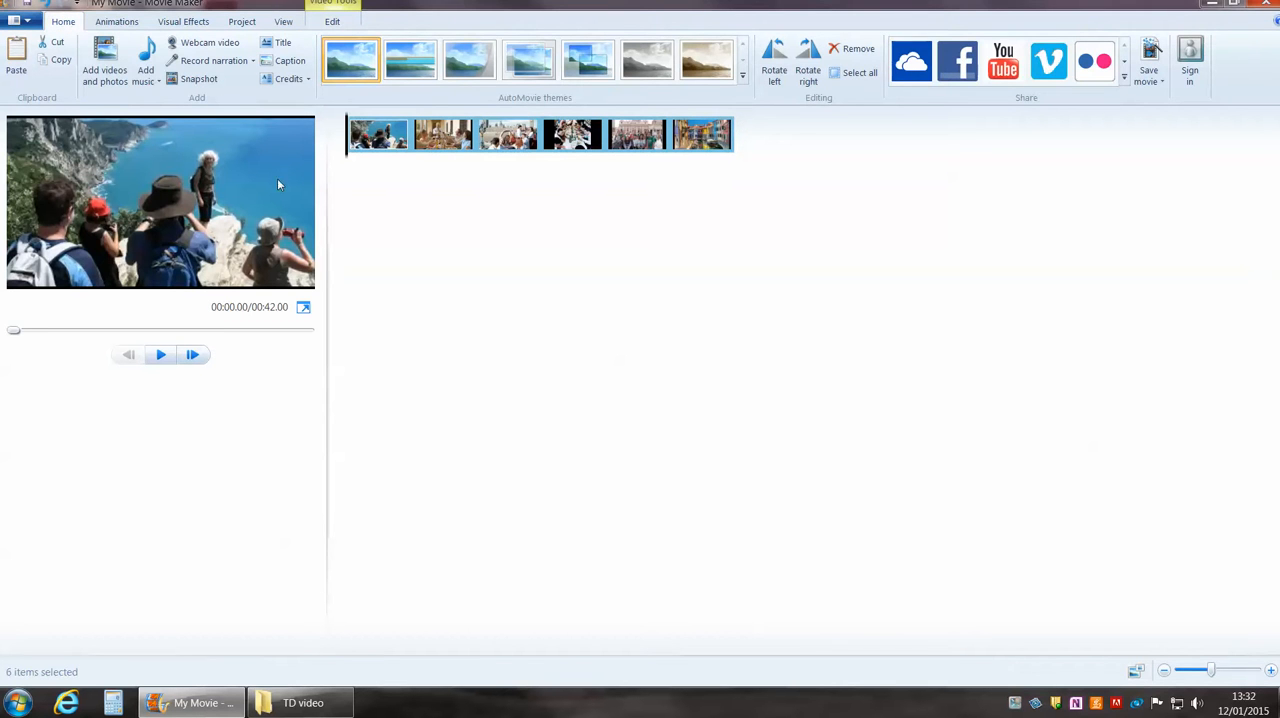
{"action": "left_click", "coordinate": [284, 44]}
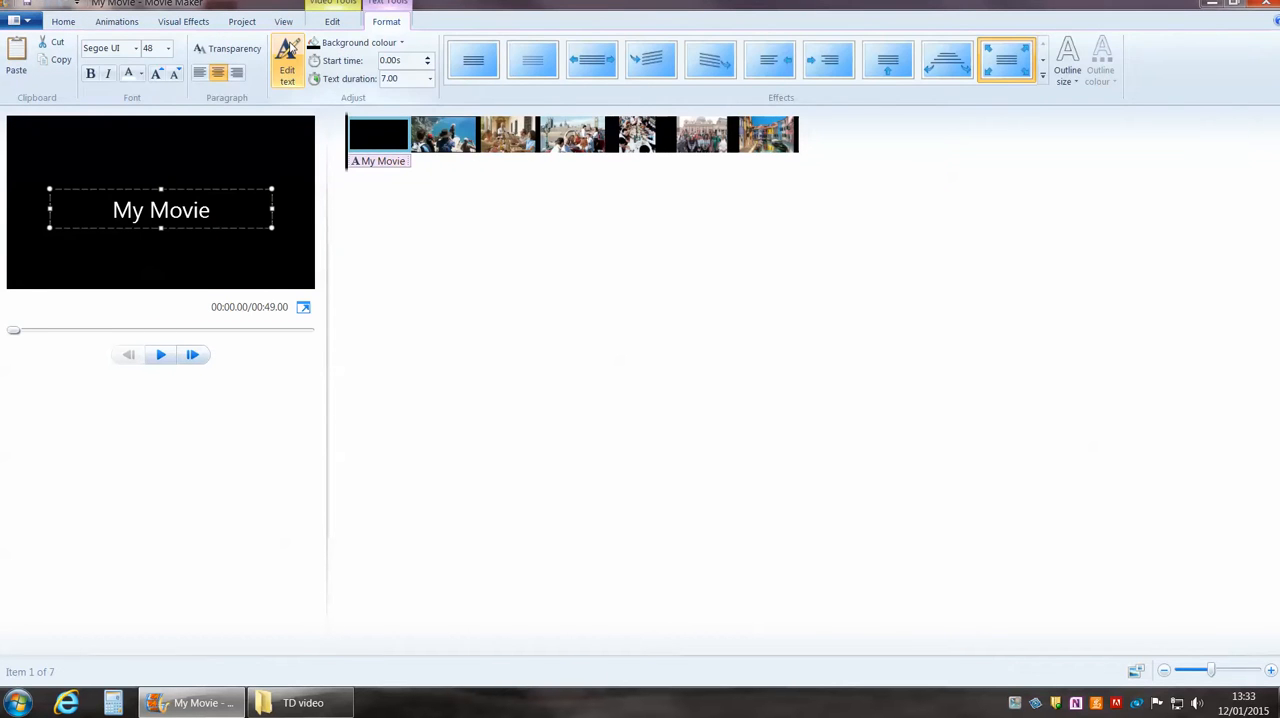
{"action": "left_click", "coordinate": [70, 22]}
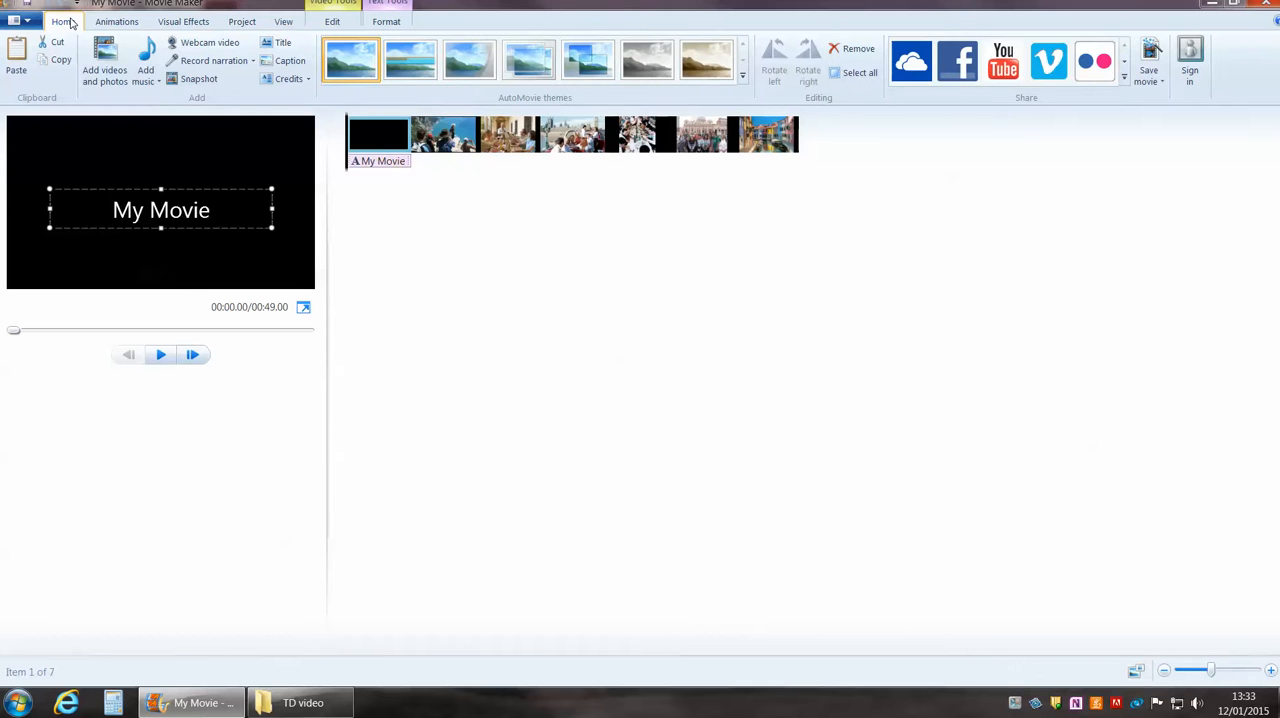
{"action": "left_click", "coordinate": [284, 46]}
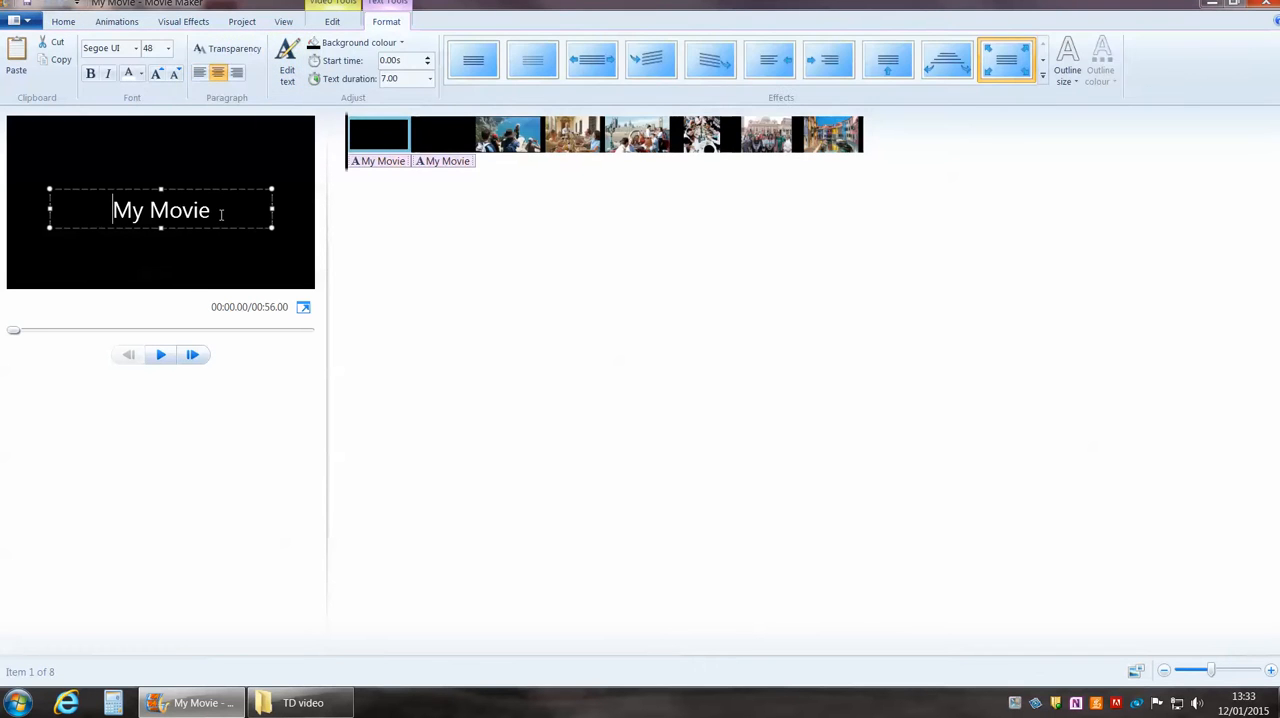
{"action": "left_click", "coordinate": [381, 131]}
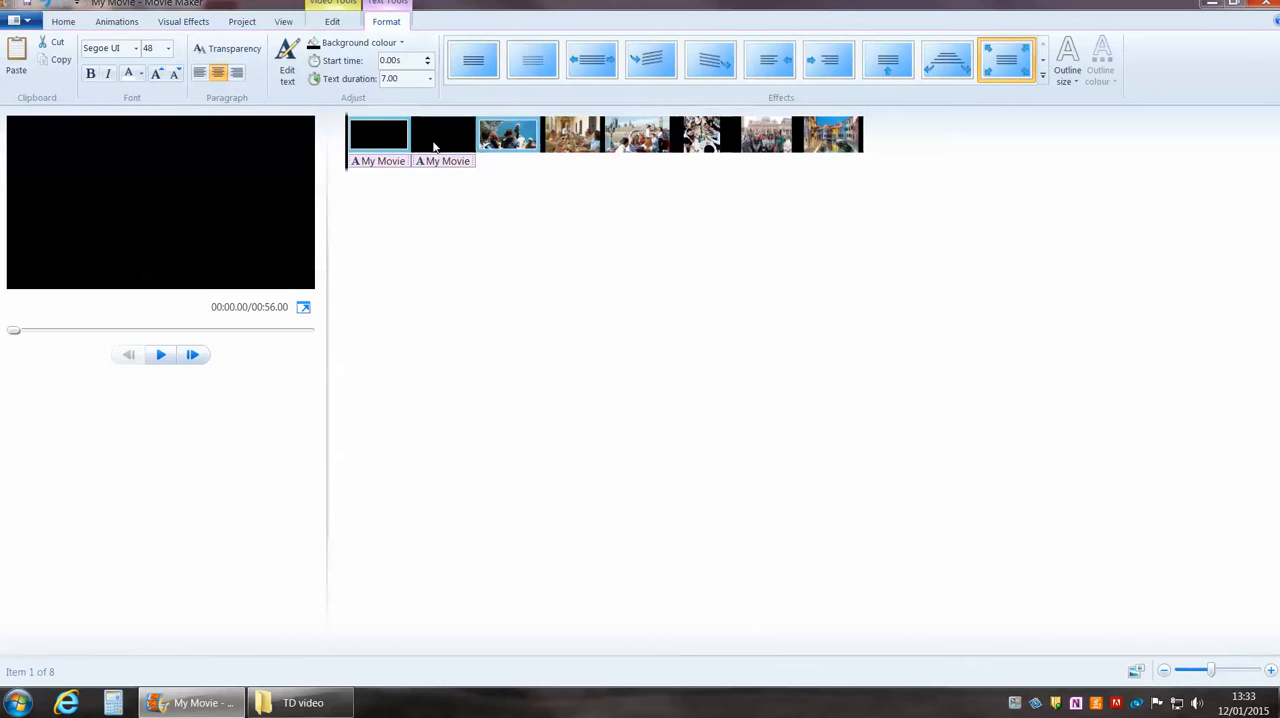
{"action": "right_click", "coordinate": [371, 139]}
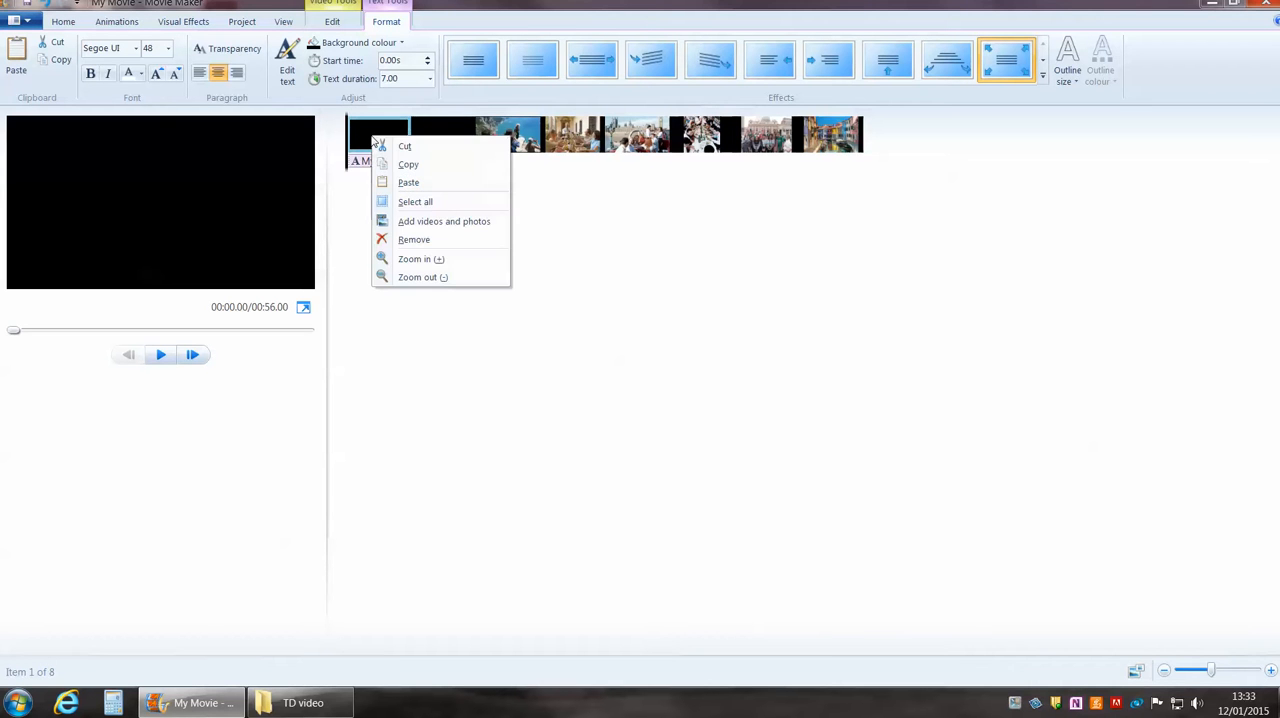
{"action": "left_click", "coordinate": [424, 240]}
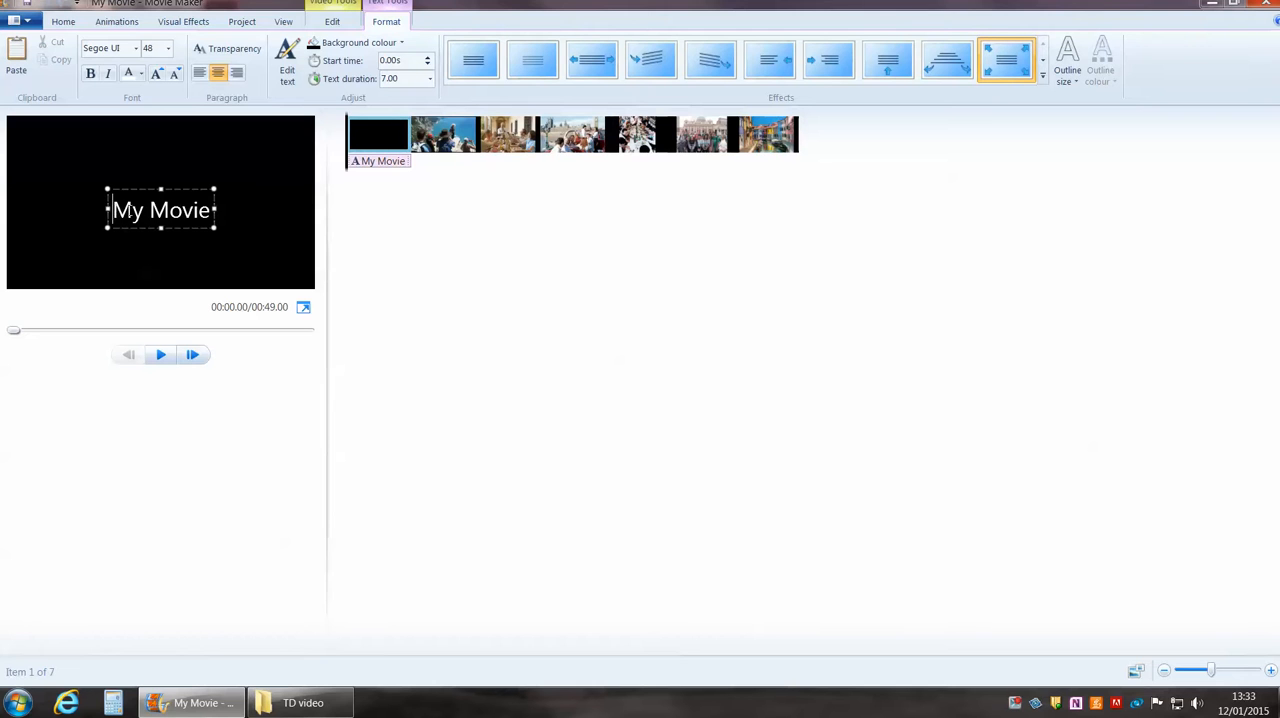
Replace the title clip's text with "Italy 2015".
{"action": "key", "text": "ctrl+a"}
{"action": "key", "text": "Delete"}
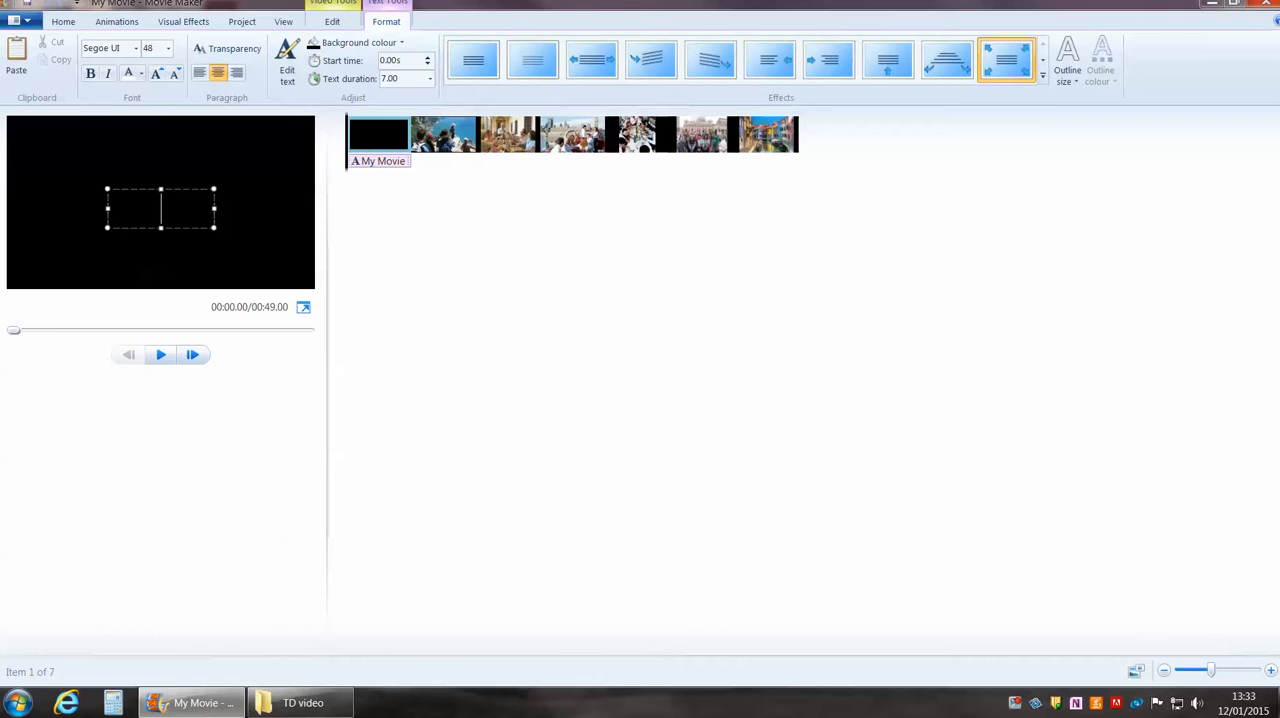
{"action": "type", "text": "Italy 2015"}
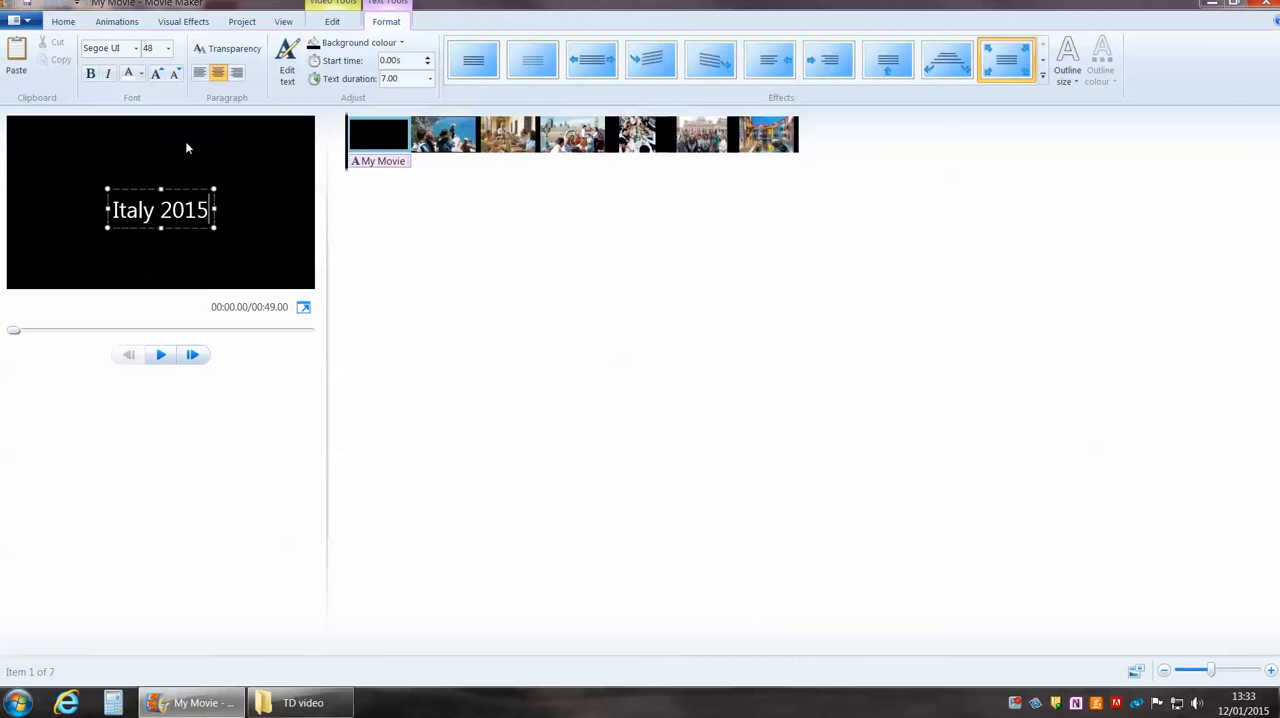
{"action": "left_click", "coordinate": [430, 252]}
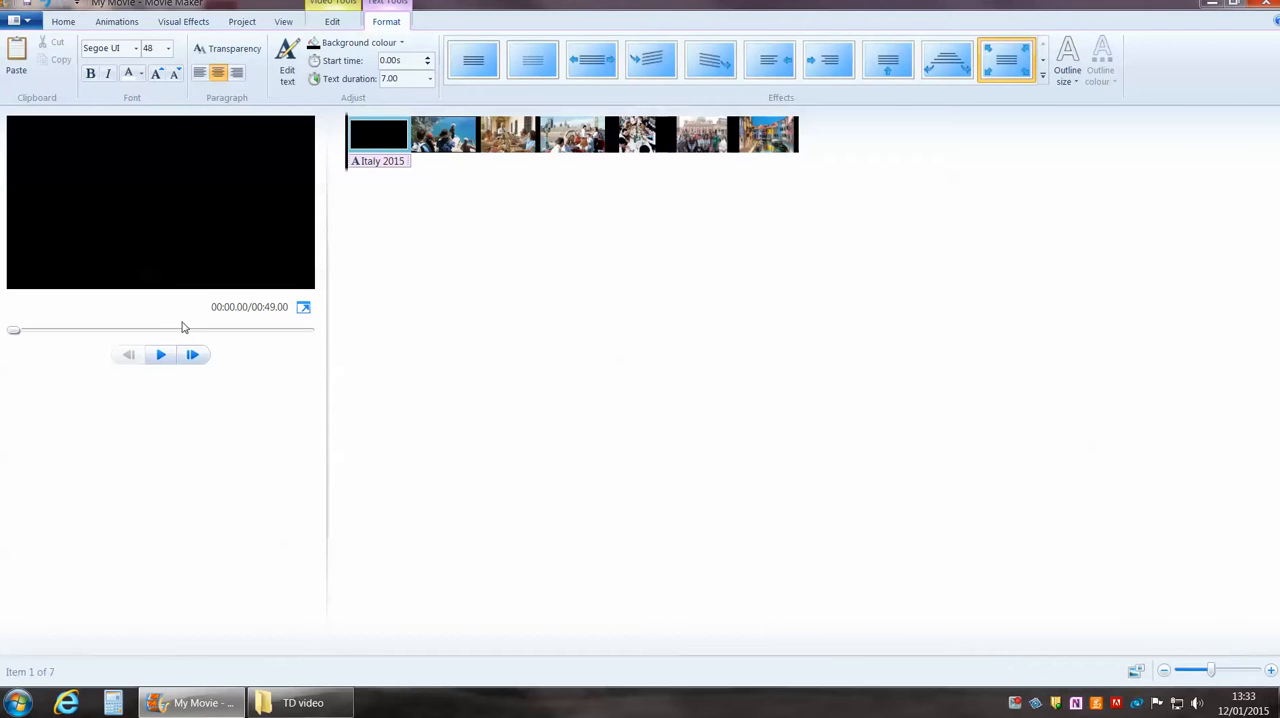
Add a caption partway through the first photo, starting at about 9.10 s in the movie.
{"action": "left_click", "coordinate": [63, 22]}
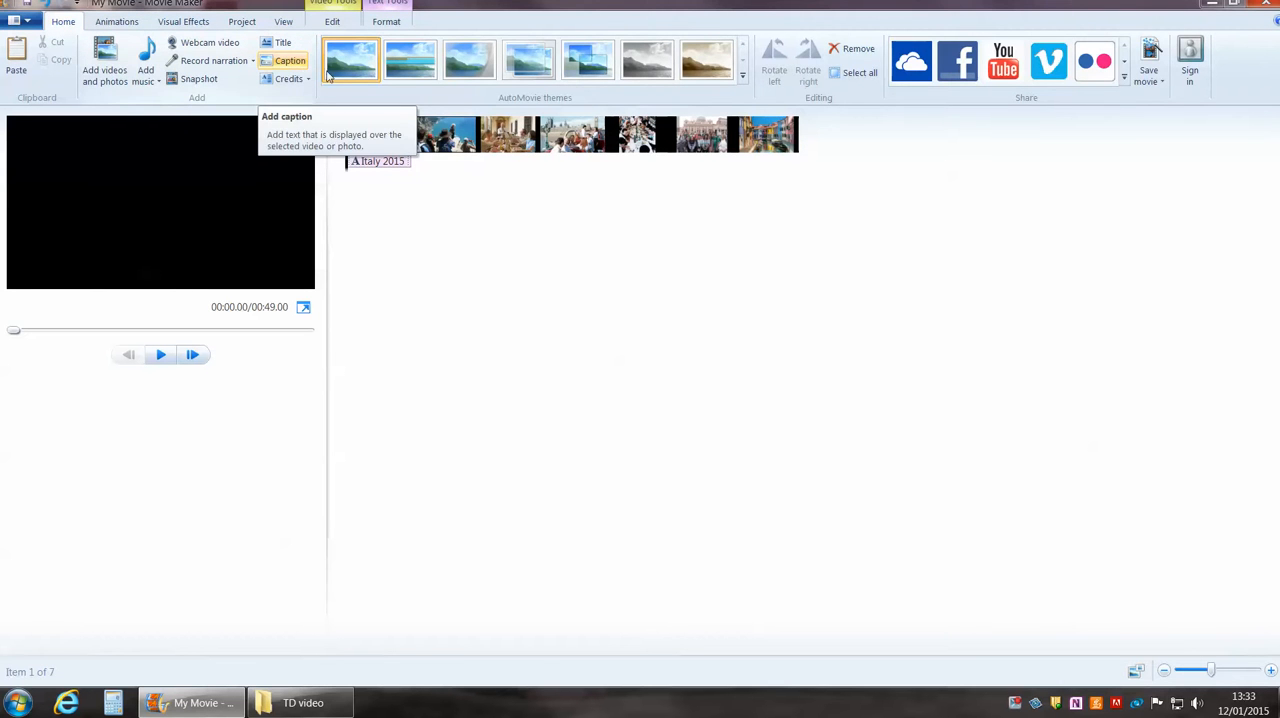
{"action": "left_click", "coordinate": [446, 145]}
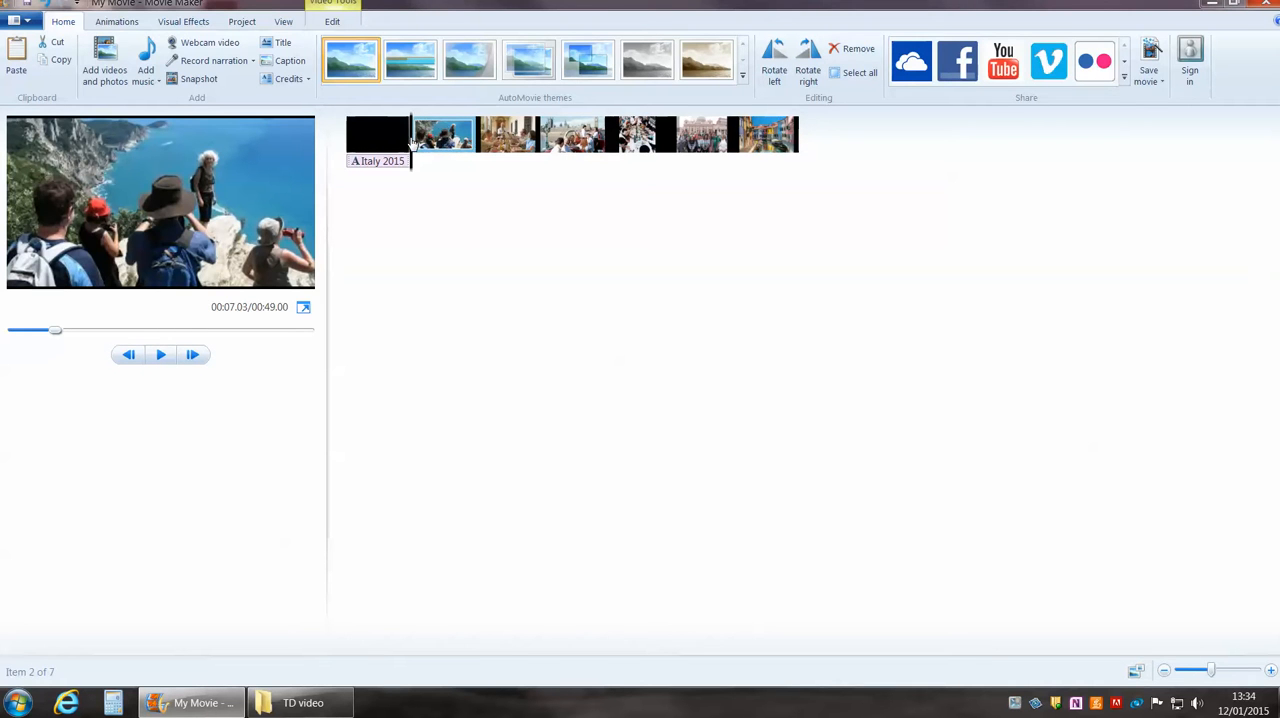
{"action": "left_click_drag", "start_coordinate": [411, 143], "coordinate": [432, 143]}
{"action": "left_click_drag", "start_coordinate": [432, 143], "coordinate": [431, 143]}
{"action": "left_click", "coordinate": [289, 62]}
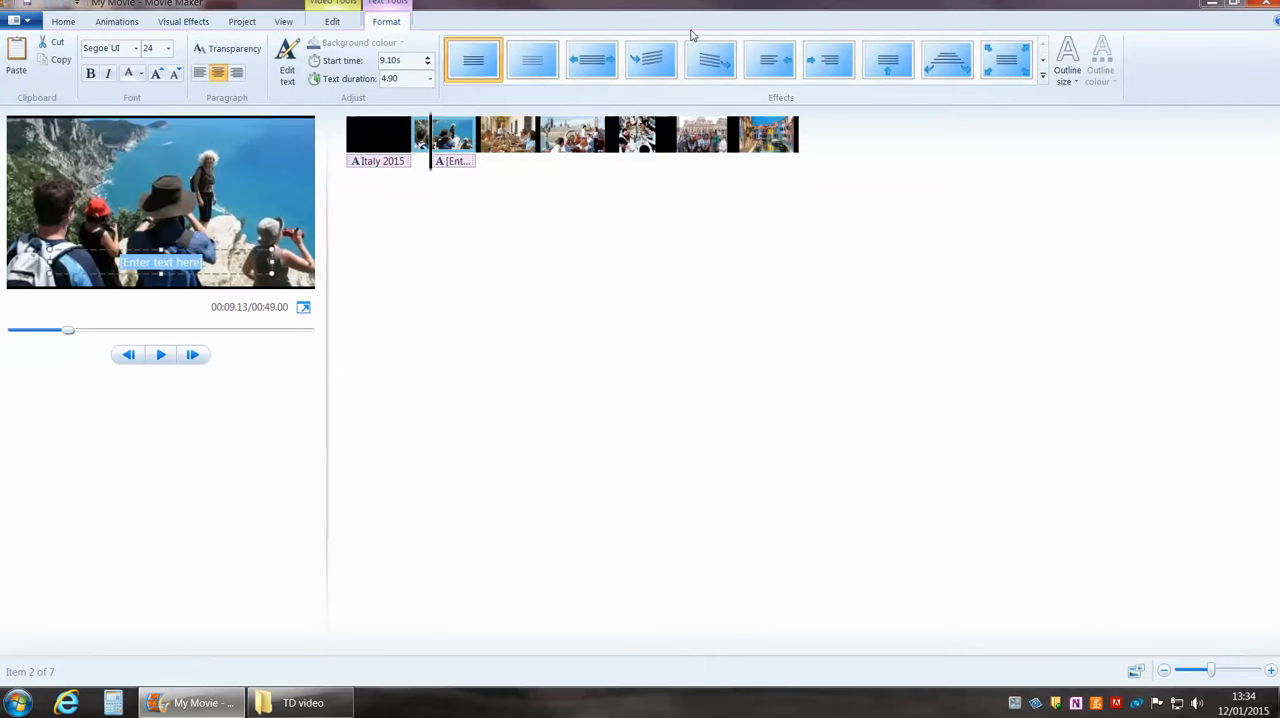
Apply the banner-style text effect with a sideways arrow to the photo's caption and set its text to "Nice views!".
{"action": "left_click", "coordinate": [1044, 64]}
{"action": "left_click", "coordinate": [1044, 64]}
{"action": "left_click", "coordinate": [1043, 45]}
{"action": "left_click", "coordinate": [1010, 66]}
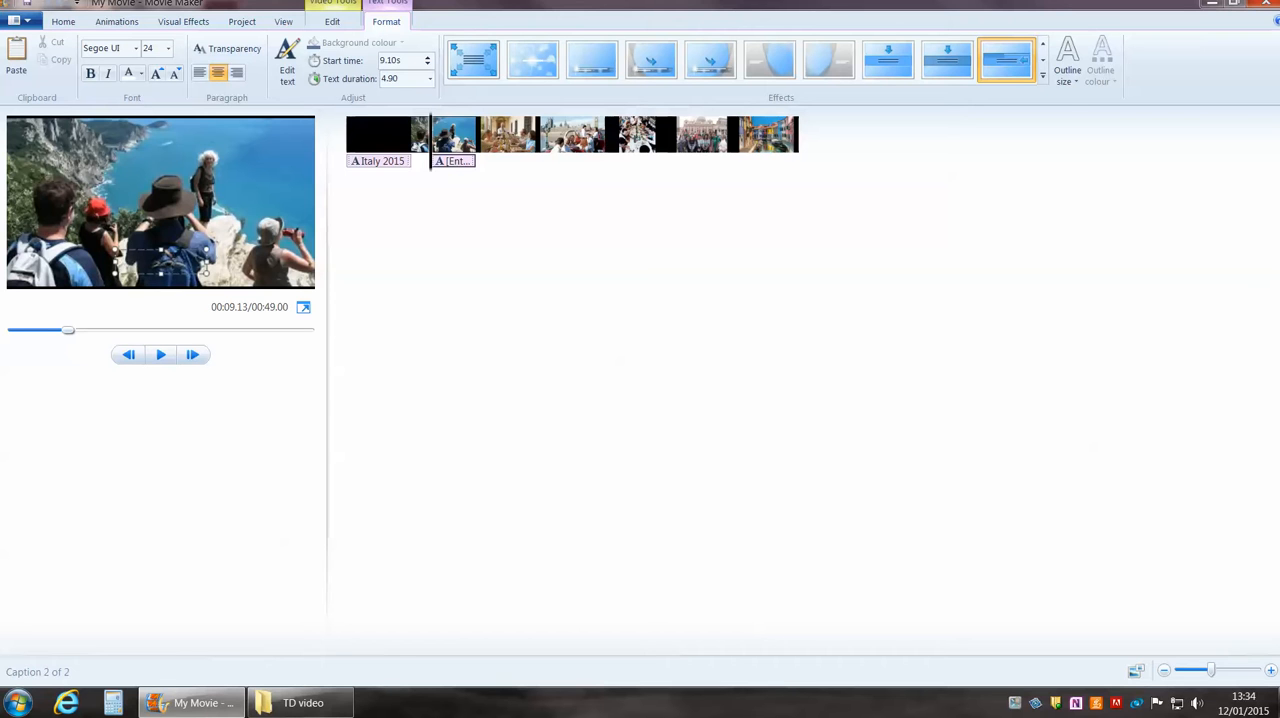
{"action": "type", "text": "ce views!"}
{"action": "left_click", "coordinate": [449, 334]}
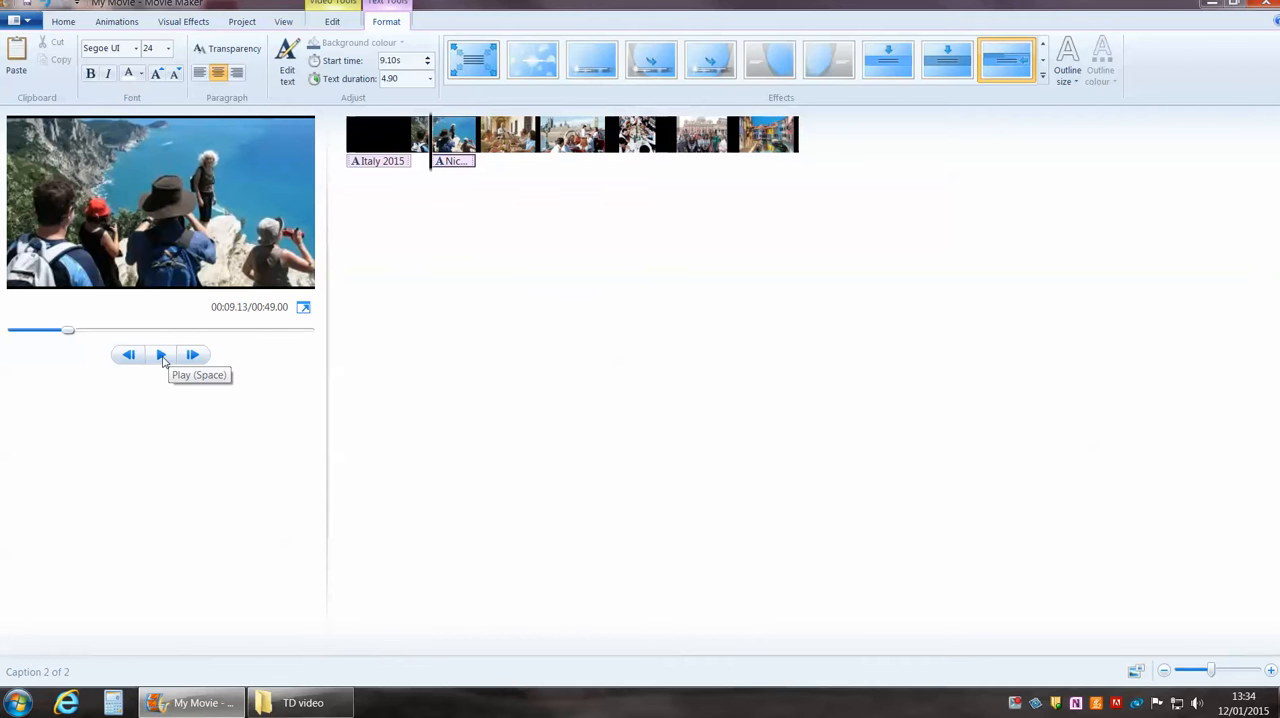
Preview the movie from the beginning through the title and the first photo's caption.
{"action": "left_click_drag", "start_coordinate": [67, 330], "coordinate": [10, 331]}
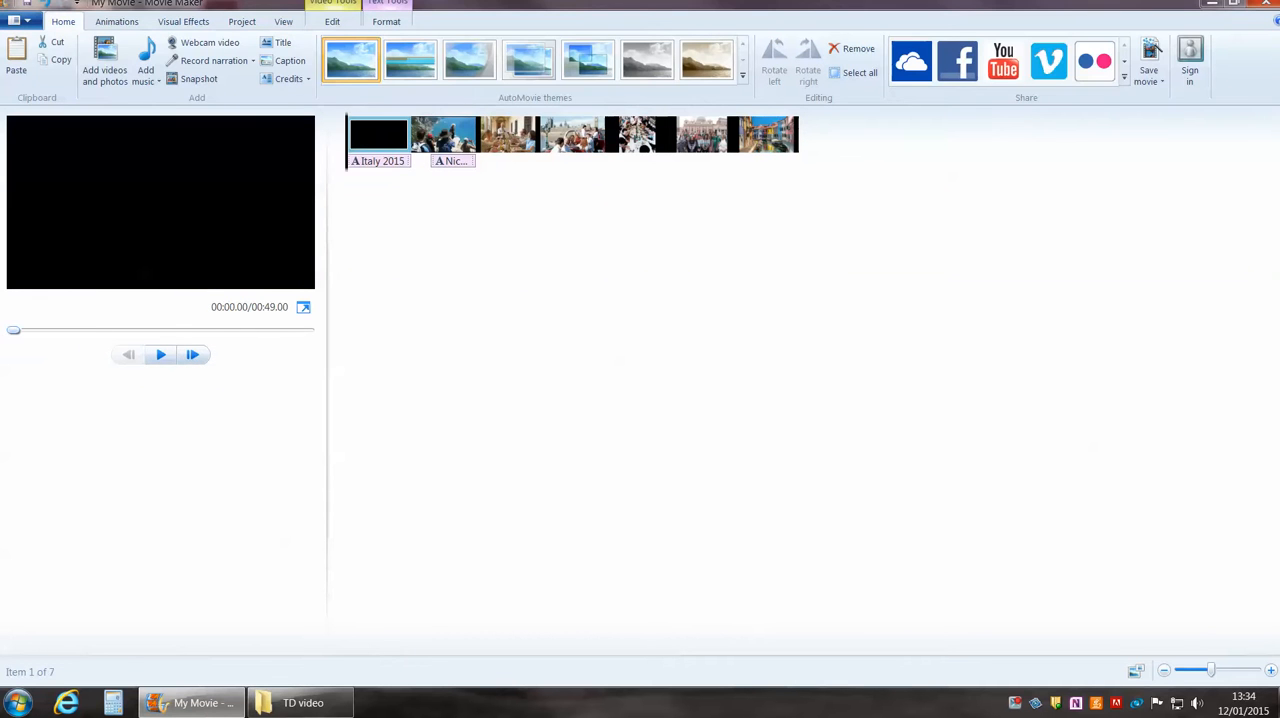
{"action": "left_click", "coordinate": [161, 355]}
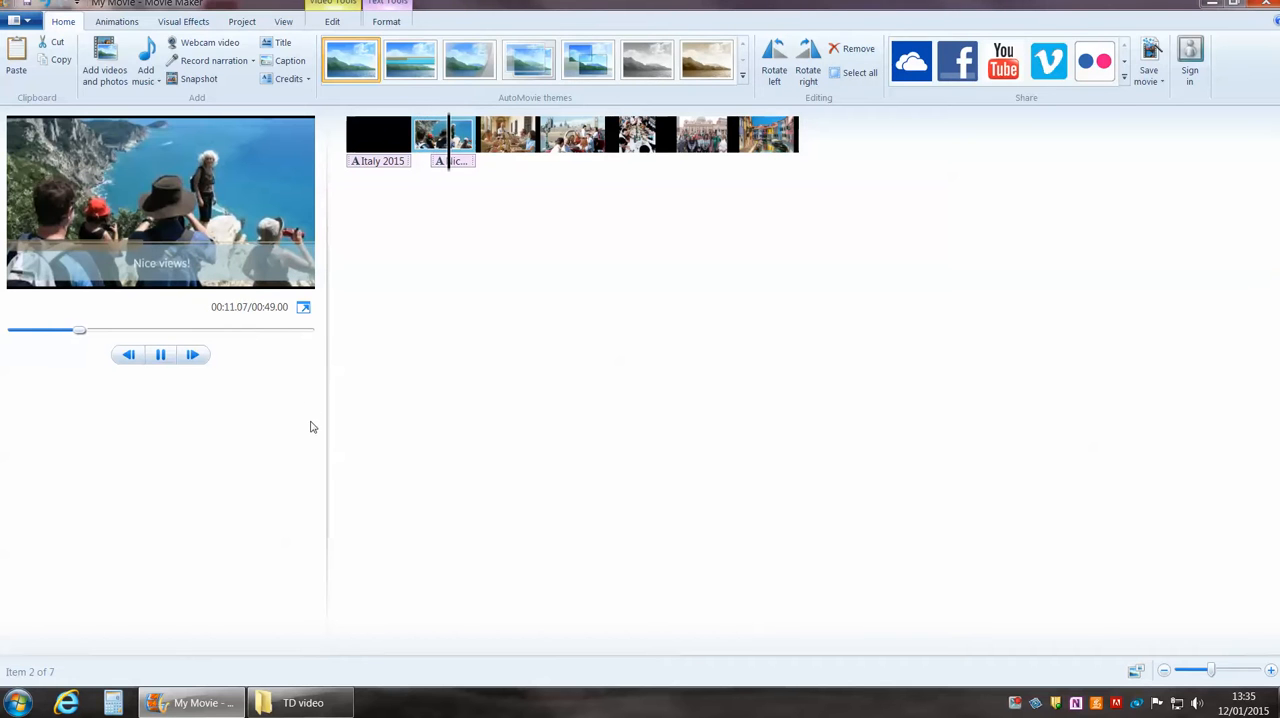
{"action": "left_click", "coordinate": [161, 355]}
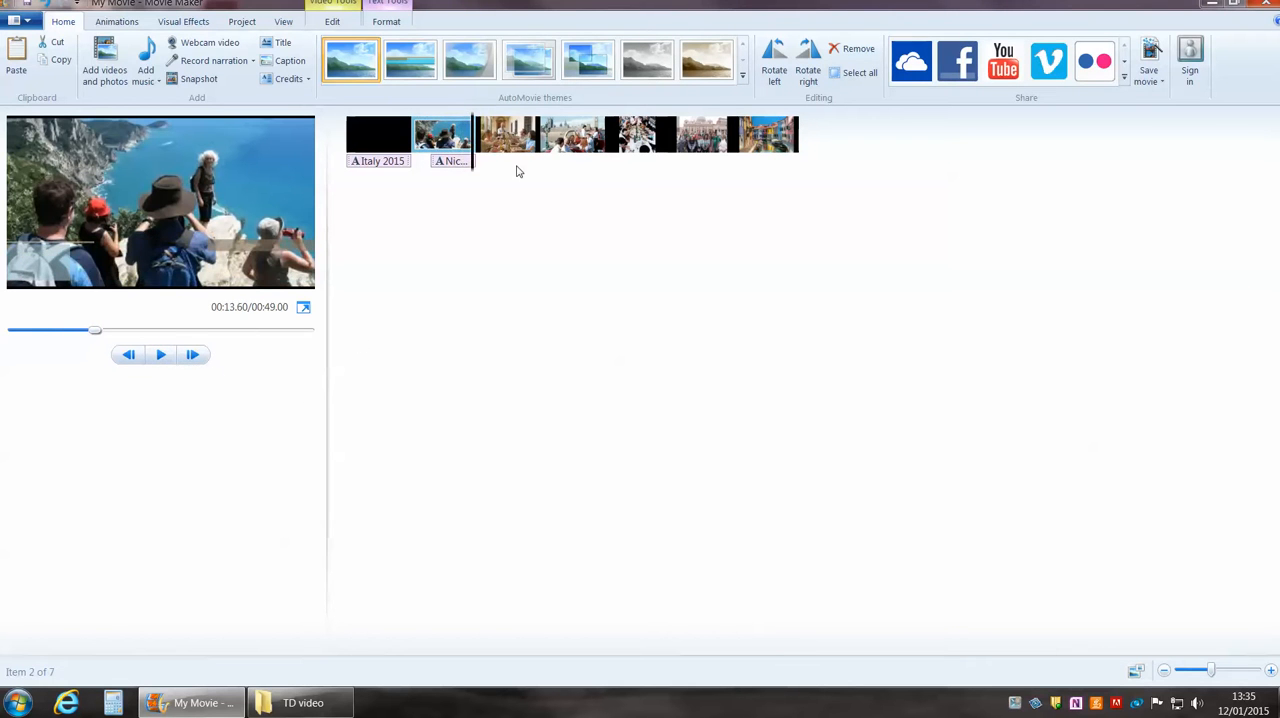
Add a credits clip at the end of the movie and replace all its text with "Special thanks to the driver".
{"action": "left_click", "coordinate": [288, 79]}
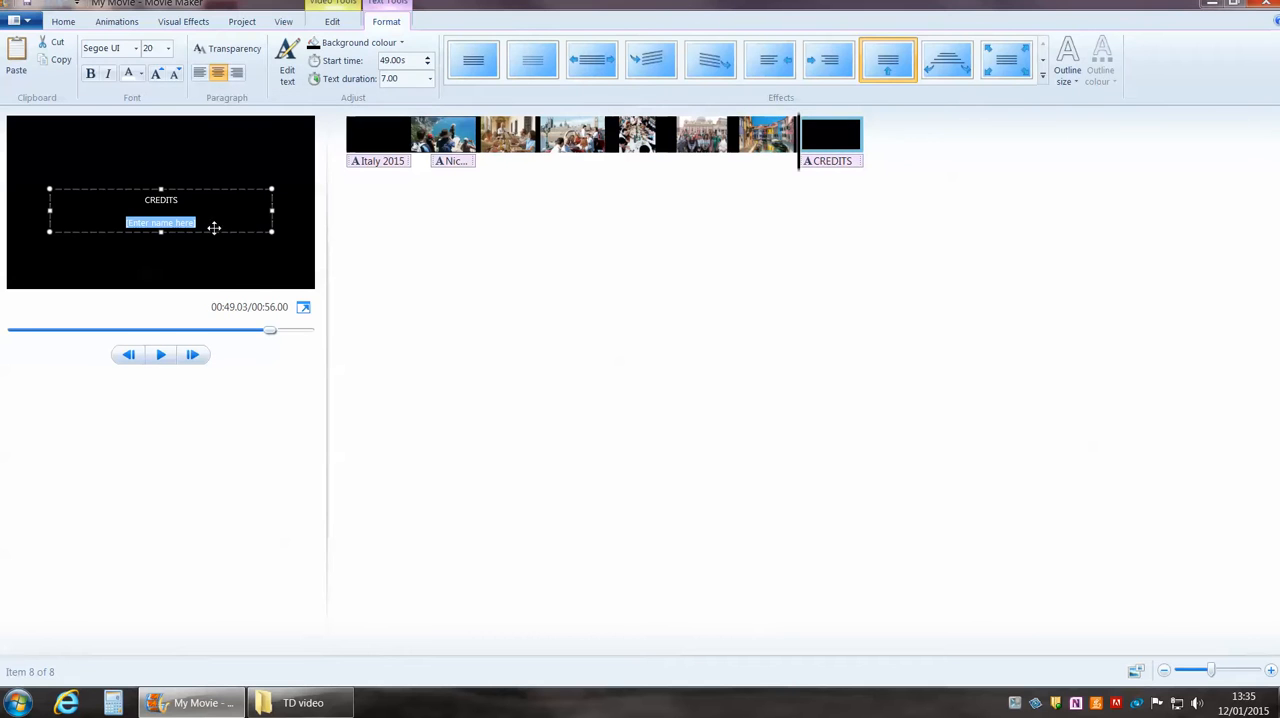
{"action": "left_click_drag", "start_coordinate": [209, 225], "coordinate": [103, 192]}
{"action": "key", "text": "Delete"}
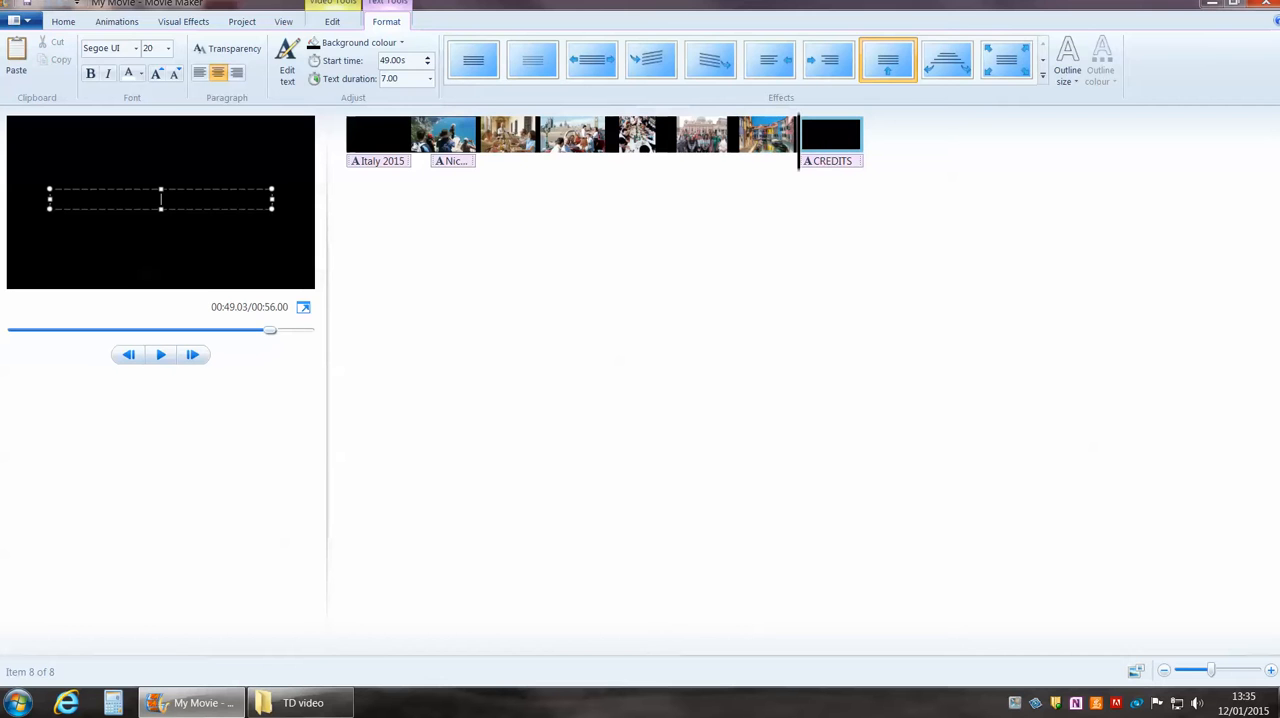
{"action": "type", "text": "Special thanks to the driver"}
{"action": "left_click", "coordinate": [469, 309]}
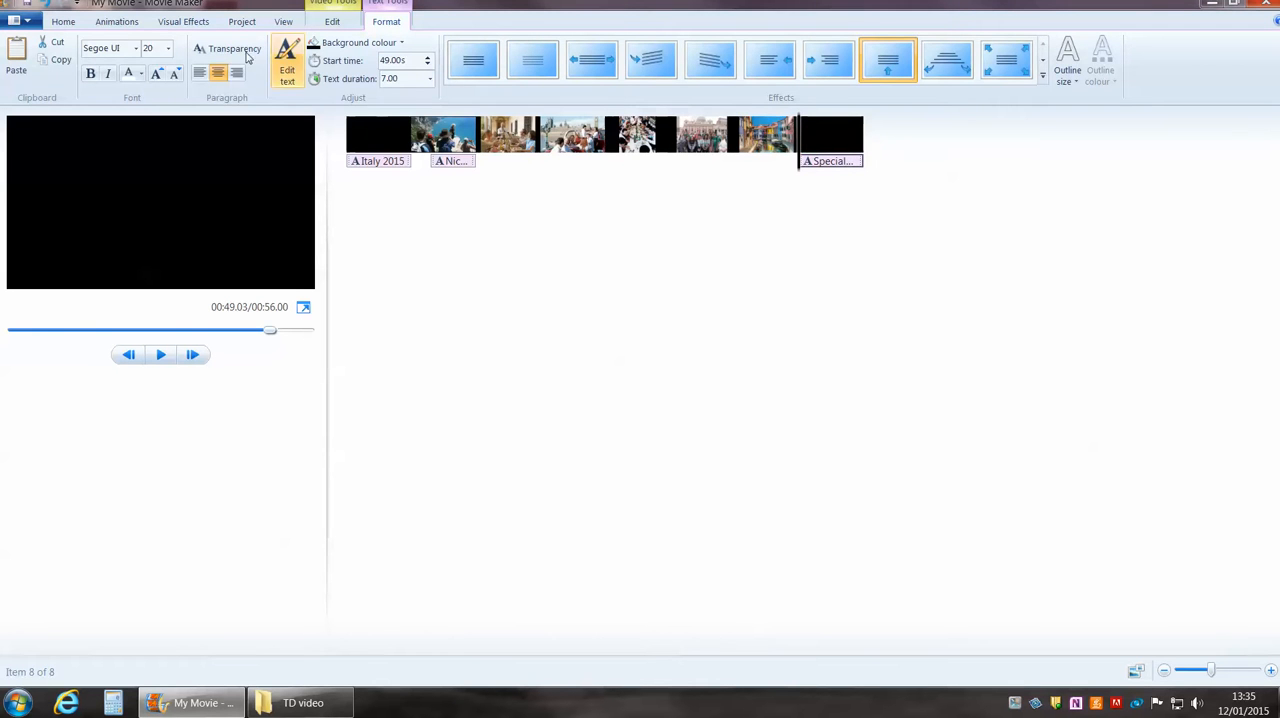
Apply the X-shaped transition to all clips and play the movie from the start through the second photo to check it.
{"action": "left_click", "coordinate": [62, 22]}
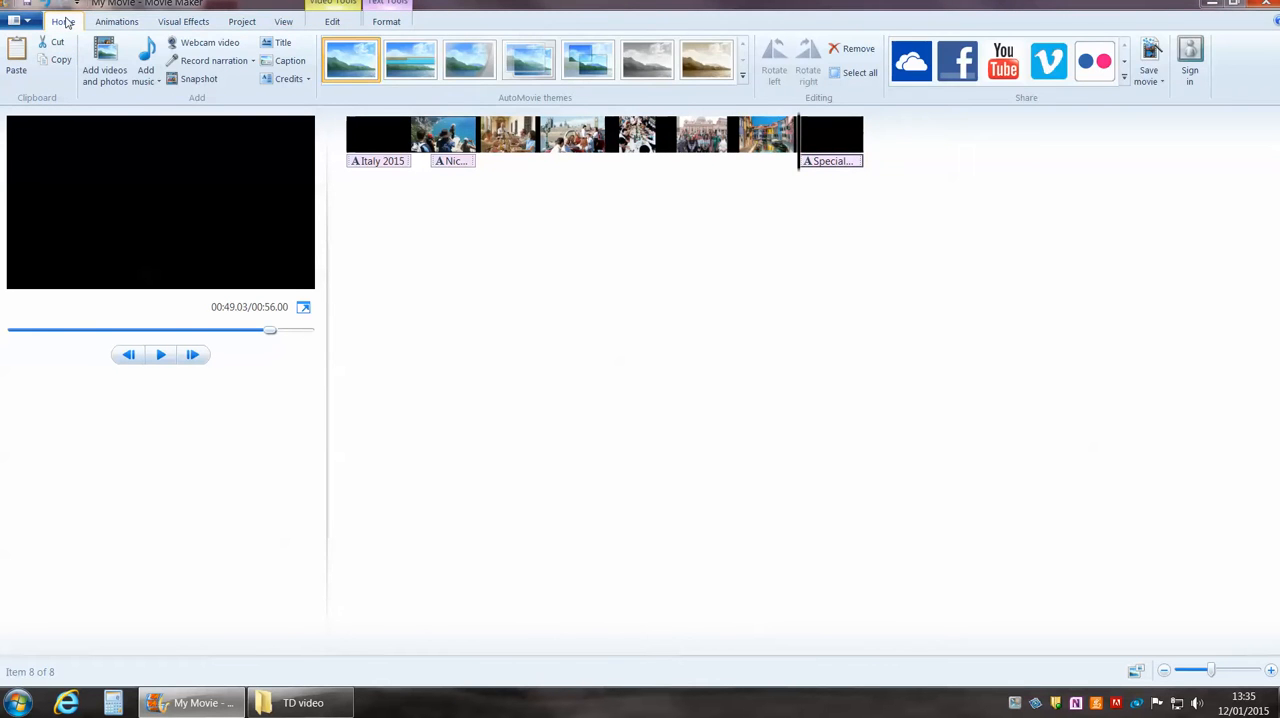
{"action": "left_click", "coordinate": [411, 62]}
{"action": "left_click", "coordinate": [116, 21]}
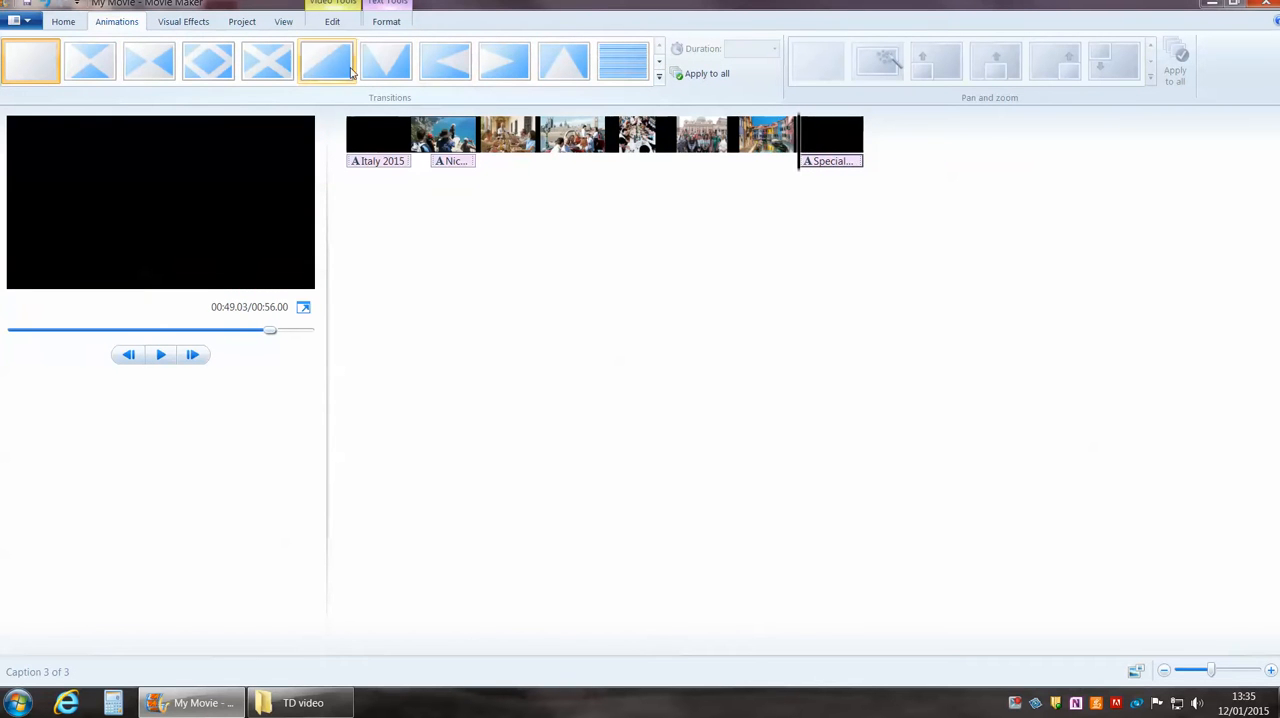
{"action": "left_click", "coordinate": [270, 72]}
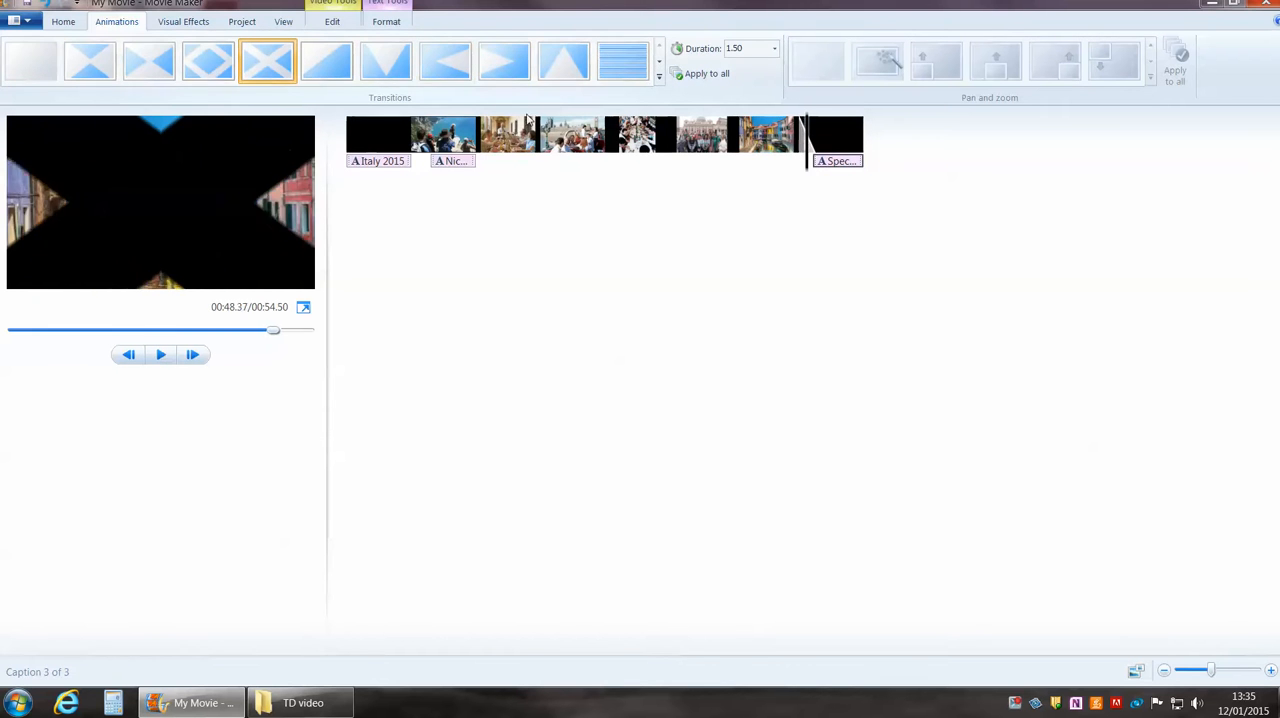
{"action": "left_click", "coordinate": [706, 75]}
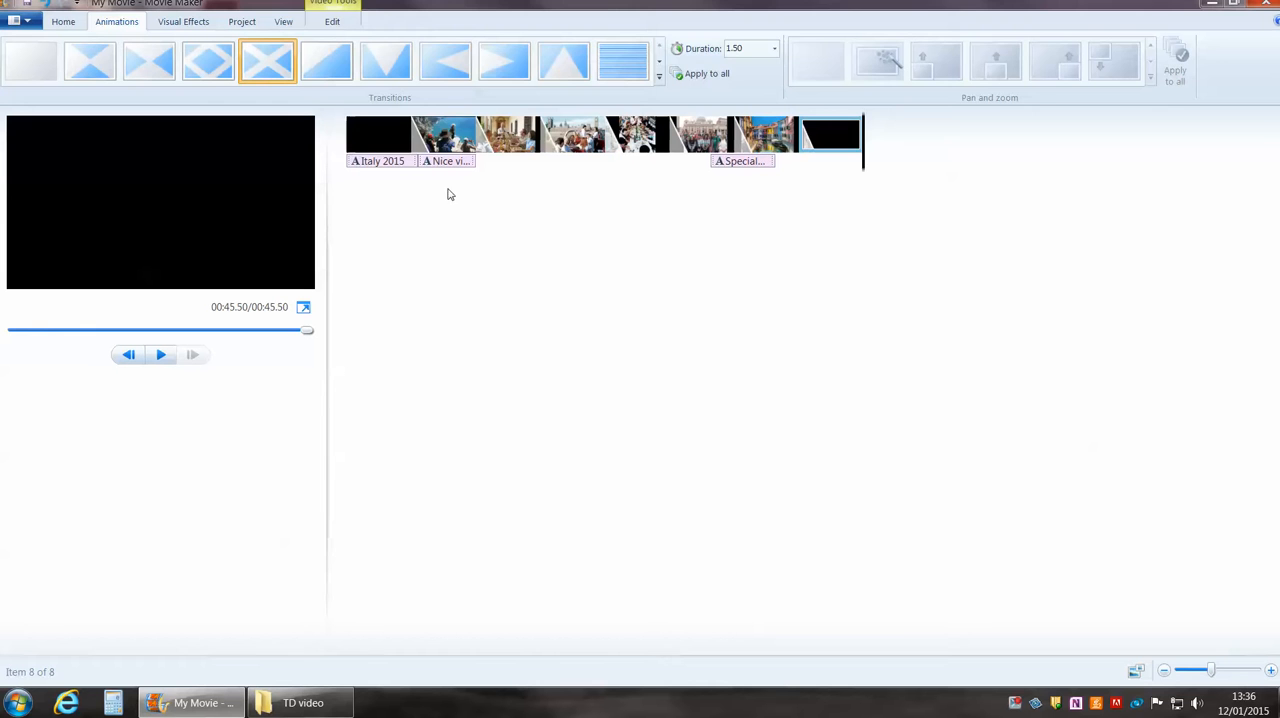
{"action": "left_click", "coordinate": [161, 356]}
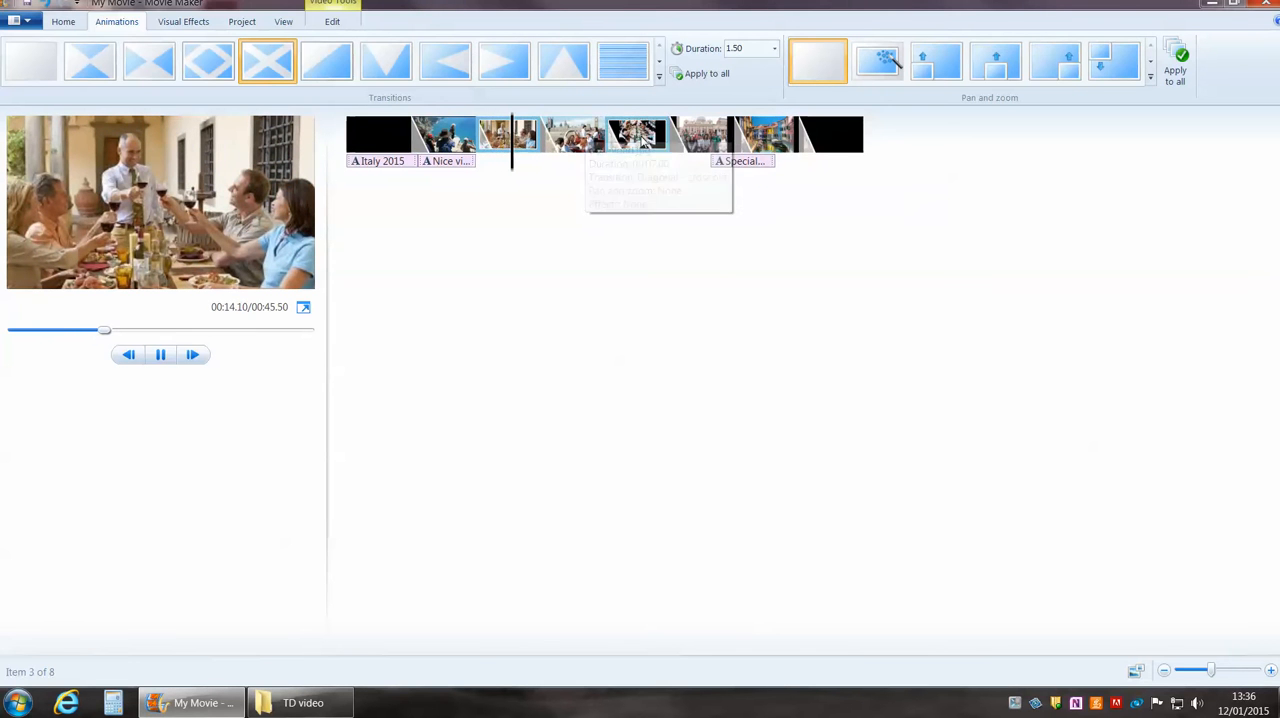
{"action": "left_click", "coordinate": [159, 358]}
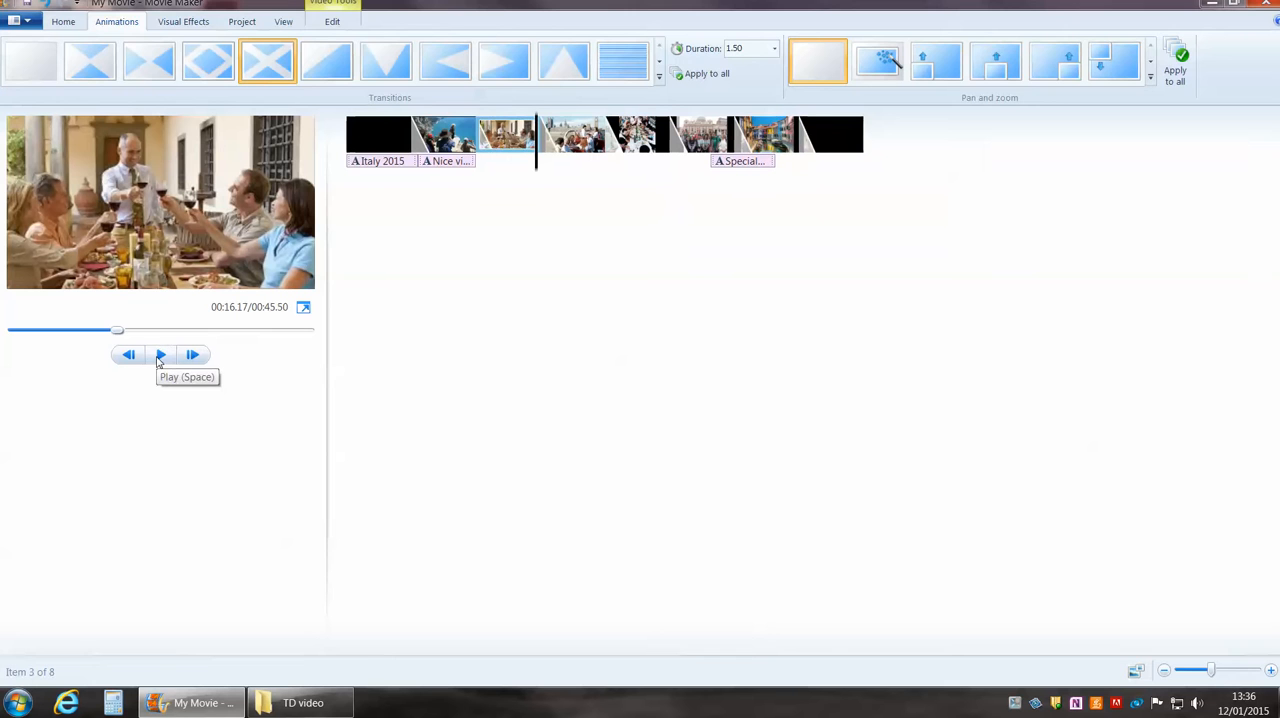
Add the Otis Redding track "My Girl" from the computer as the movie's background music.
{"action": "left_click", "coordinate": [63, 21]}
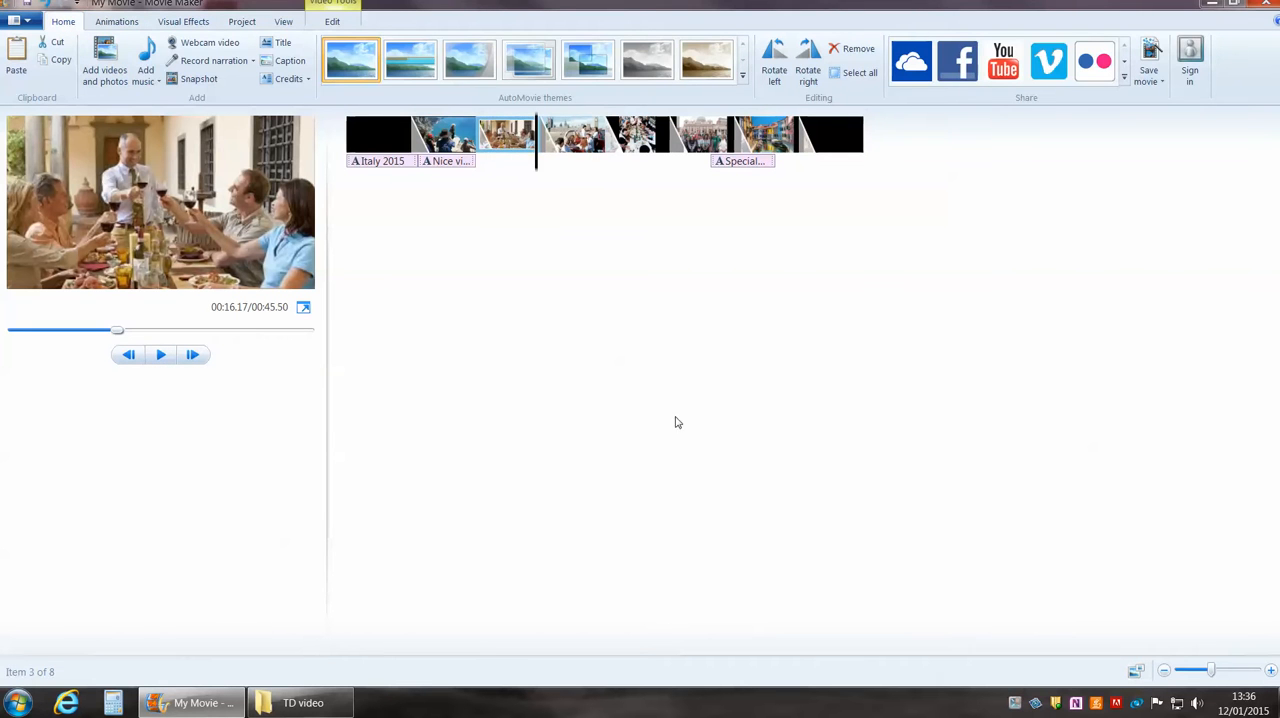
{"action": "left_click", "coordinate": [148, 50]}
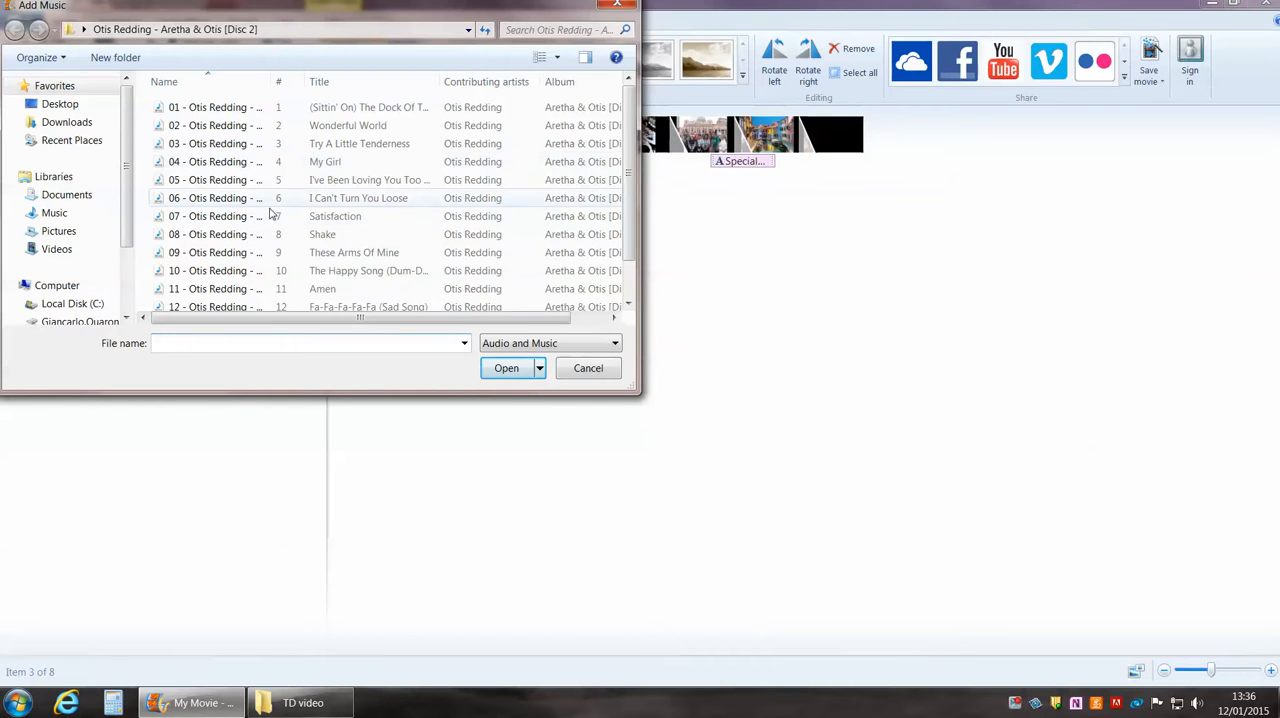
{"action": "left_click", "coordinate": [629, 9]}
{"action": "left_click", "coordinate": [157, 85]}
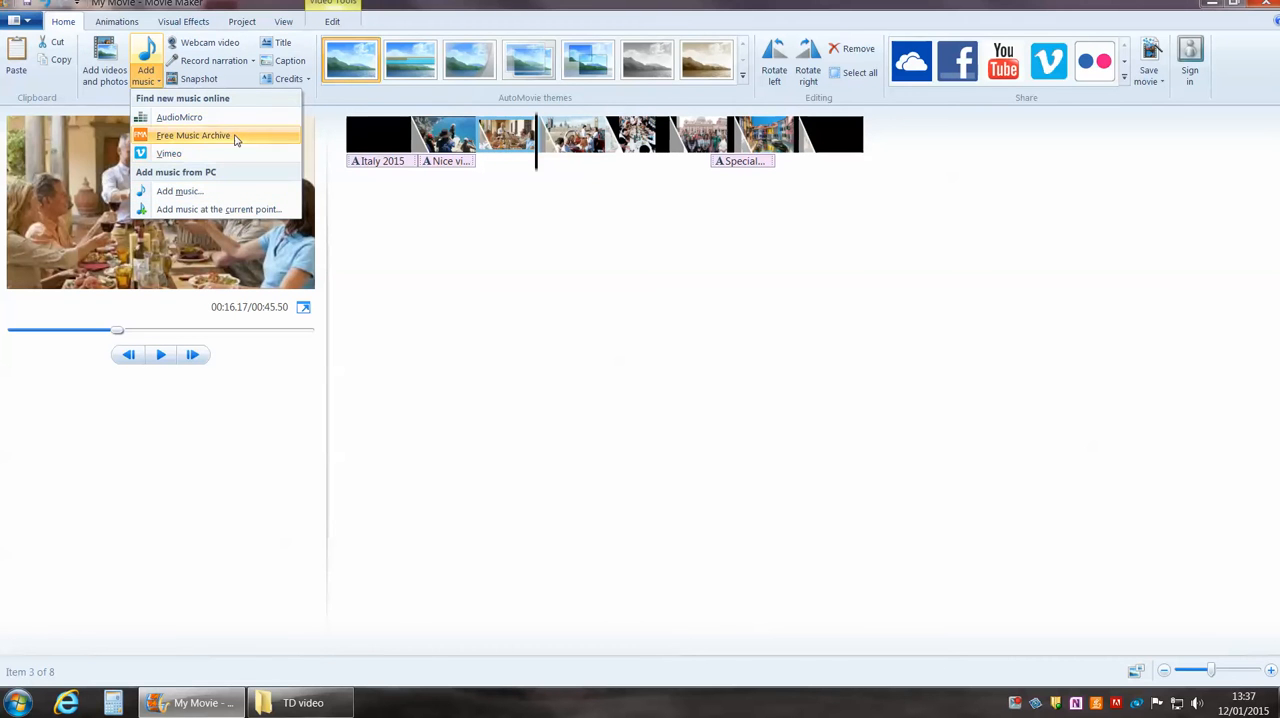
{"action": "left_click", "coordinate": [190, 193]}
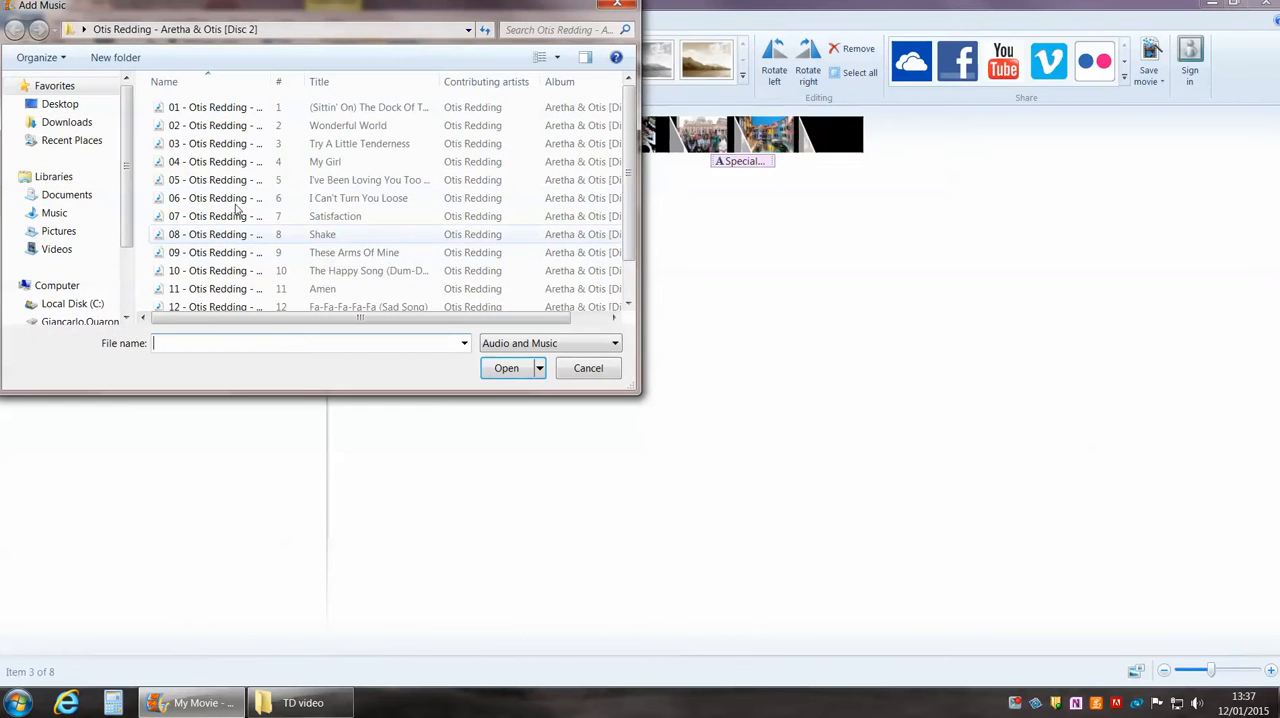
{"action": "double_click", "coordinate": [197, 162]}
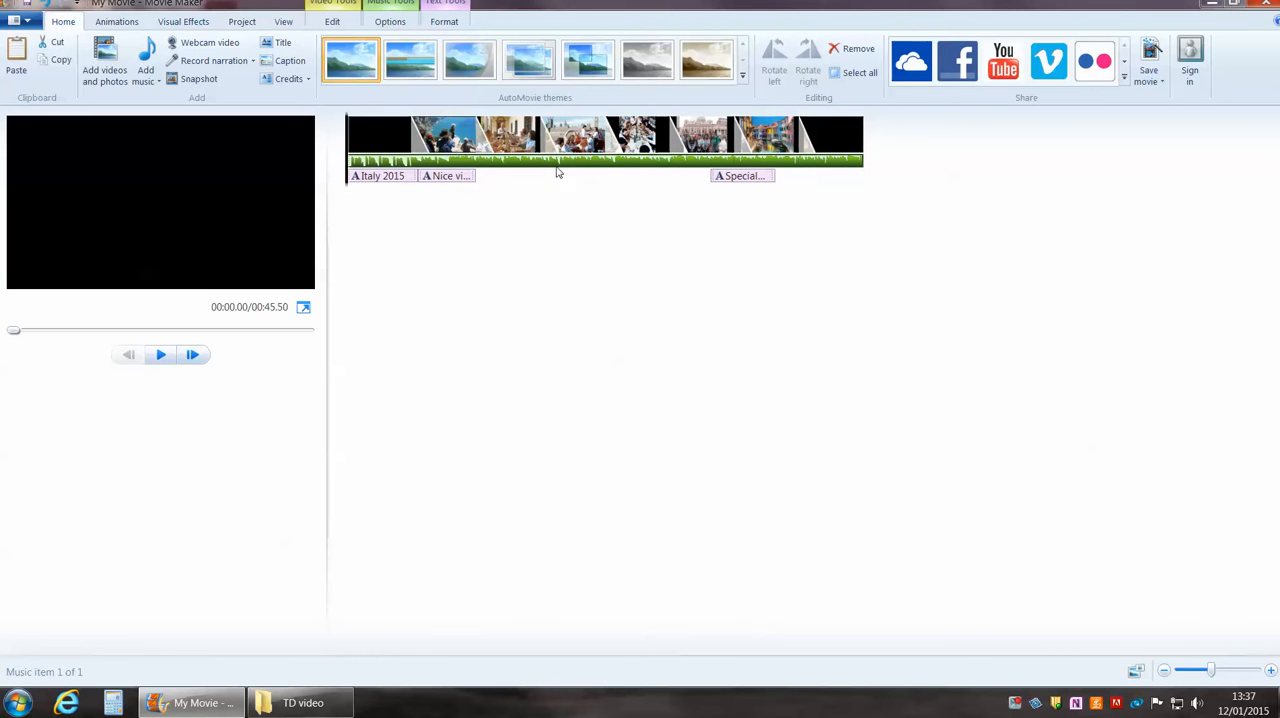
Examine the music track's volume, fade and start and end point options, and preview the opening of the movie with music.
{"action": "left_click", "coordinate": [462, 160]}
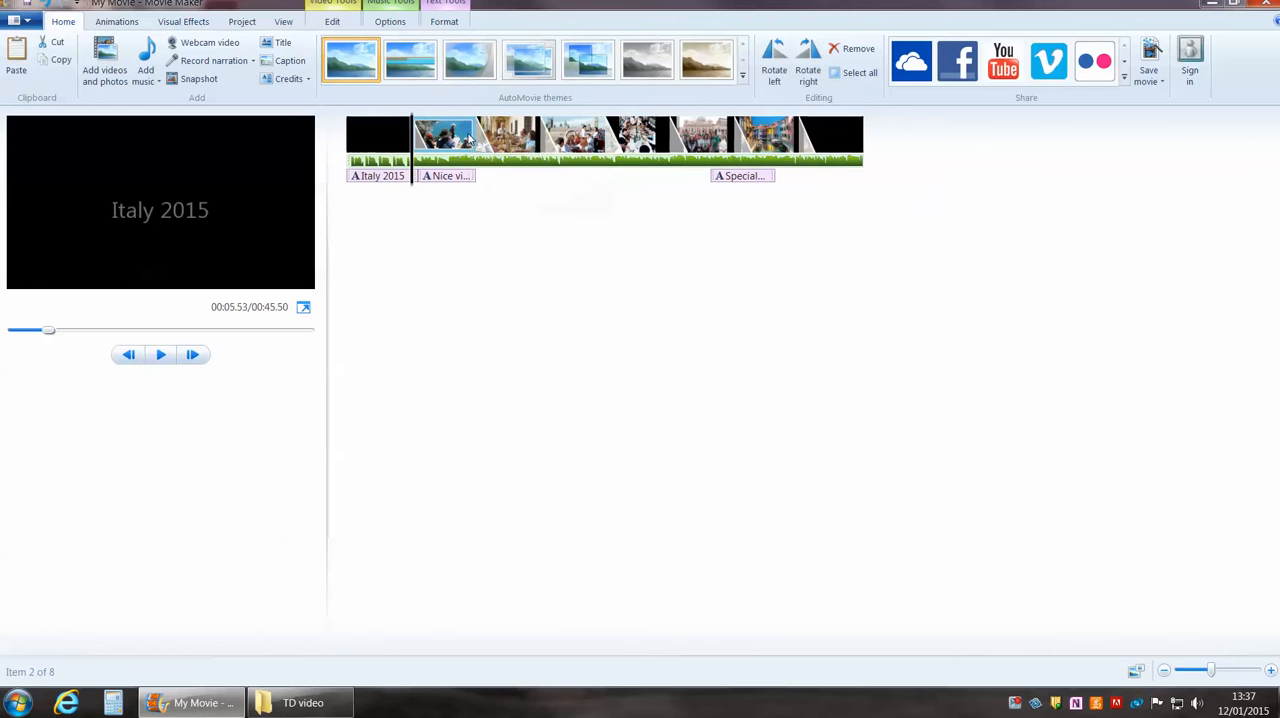
{"action": "left_click", "coordinate": [528, 162]}
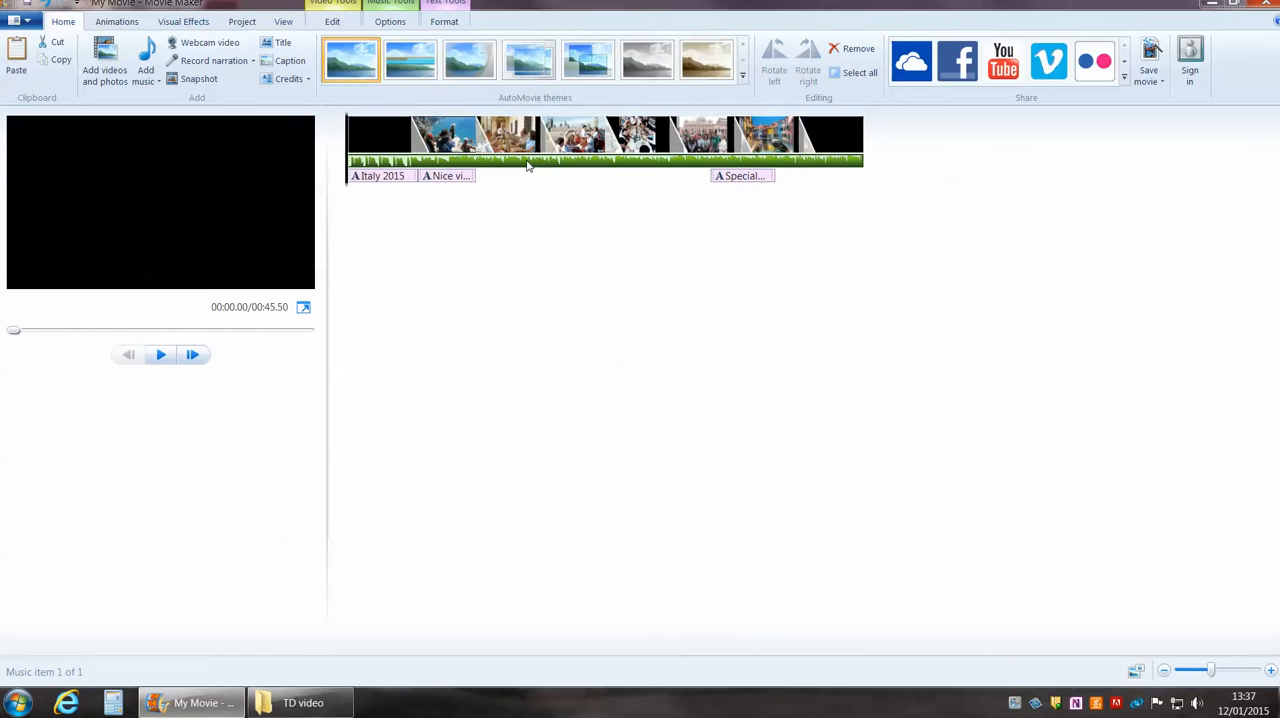
{"action": "double_click", "coordinate": [528, 163]}
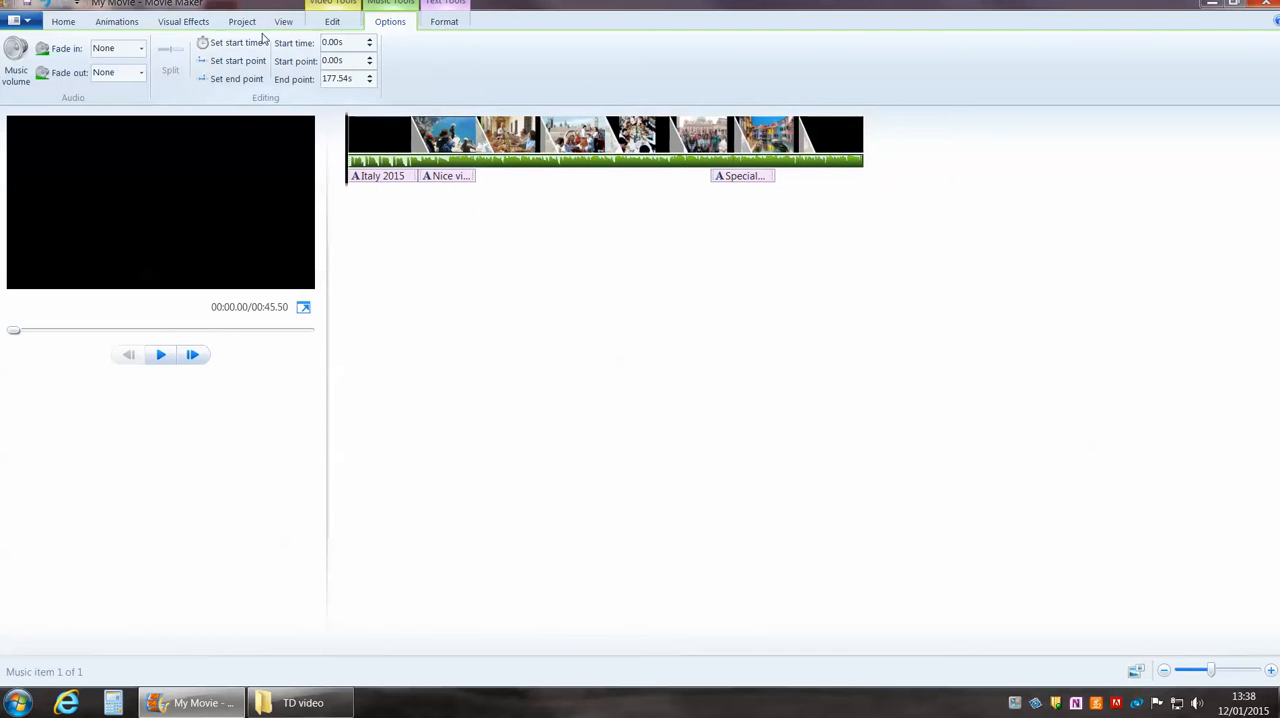
{"action": "left_click", "coordinate": [62, 22]}
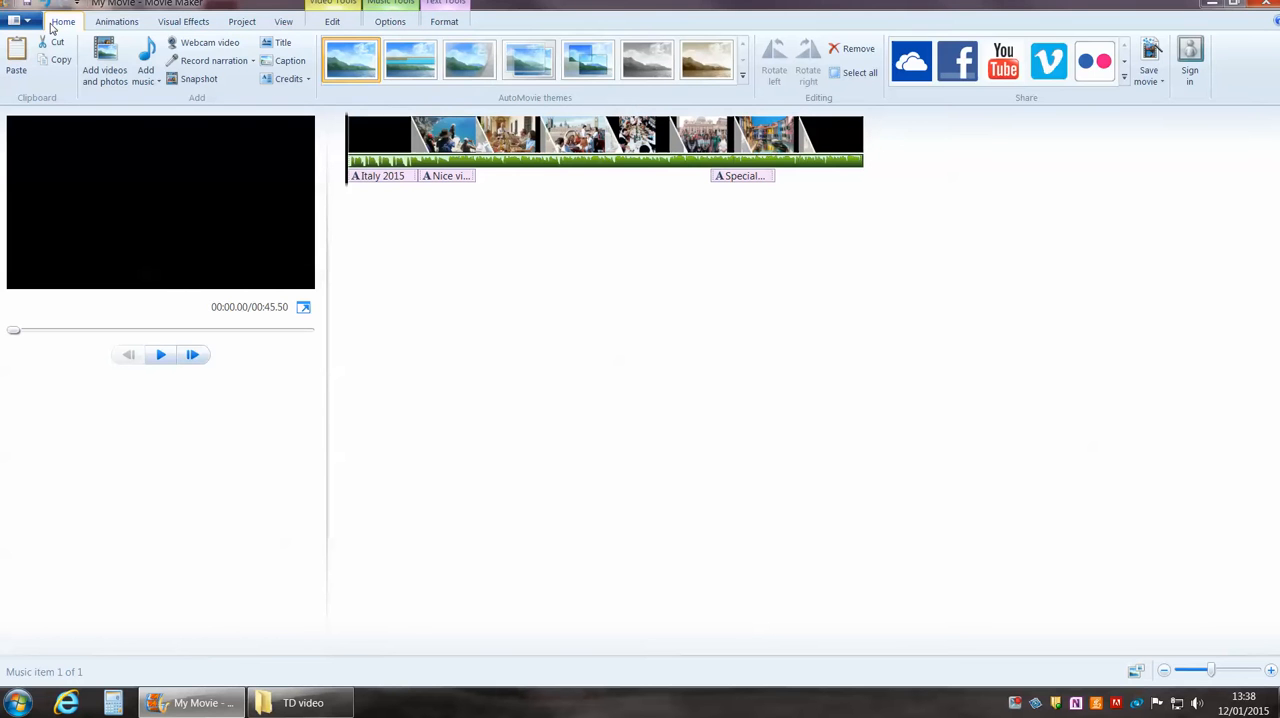
{"action": "left_click", "coordinate": [161, 355]}
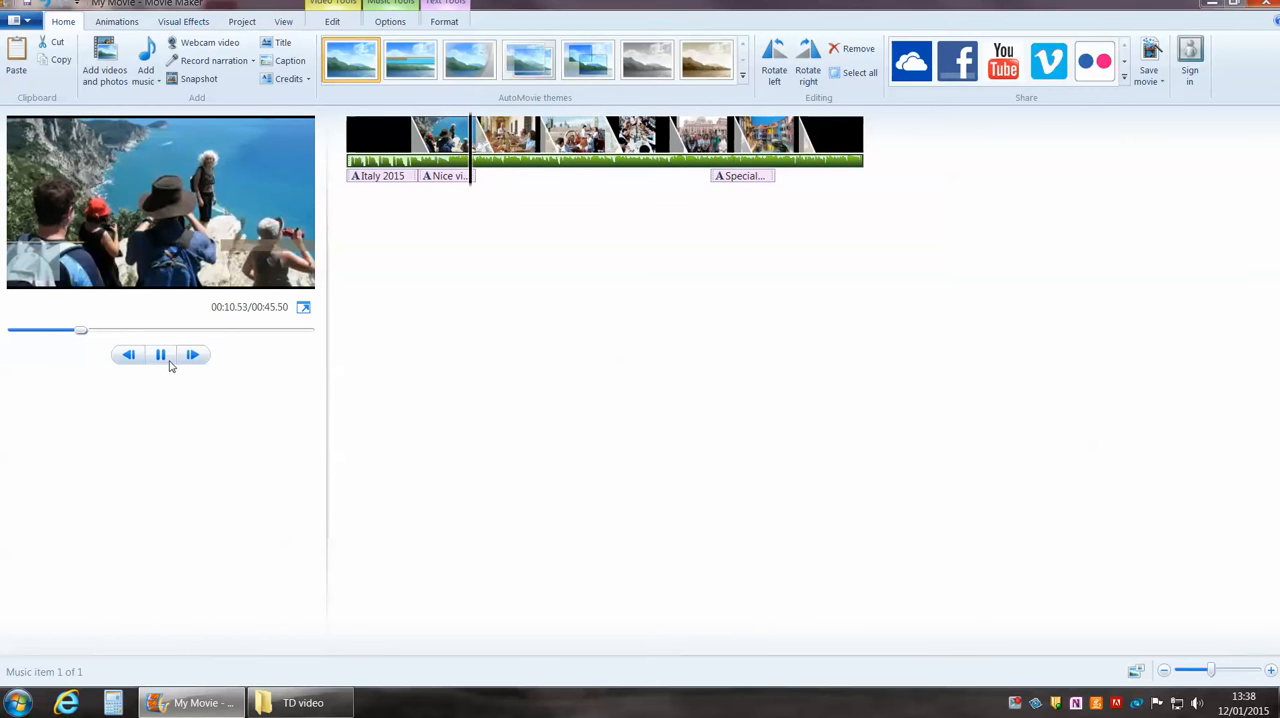
{"action": "left_click", "coordinate": [169, 363]}
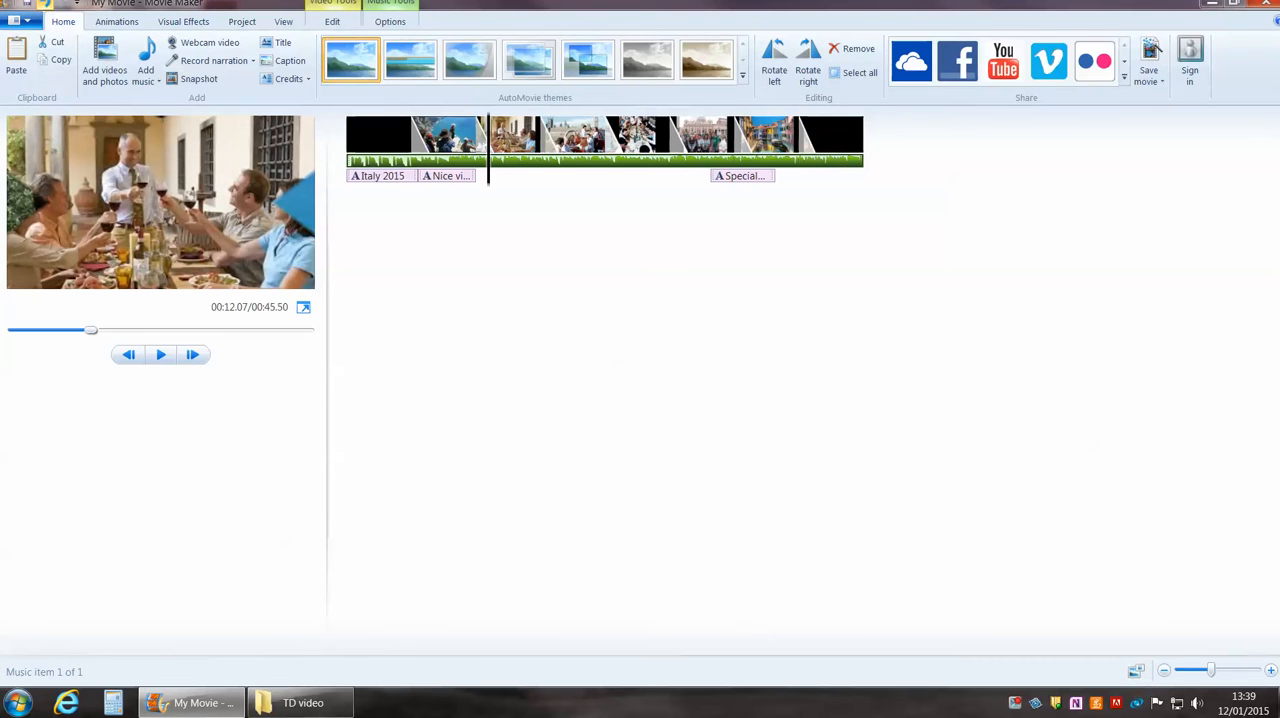
{"action": "left_click", "coordinate": [112, 21]}
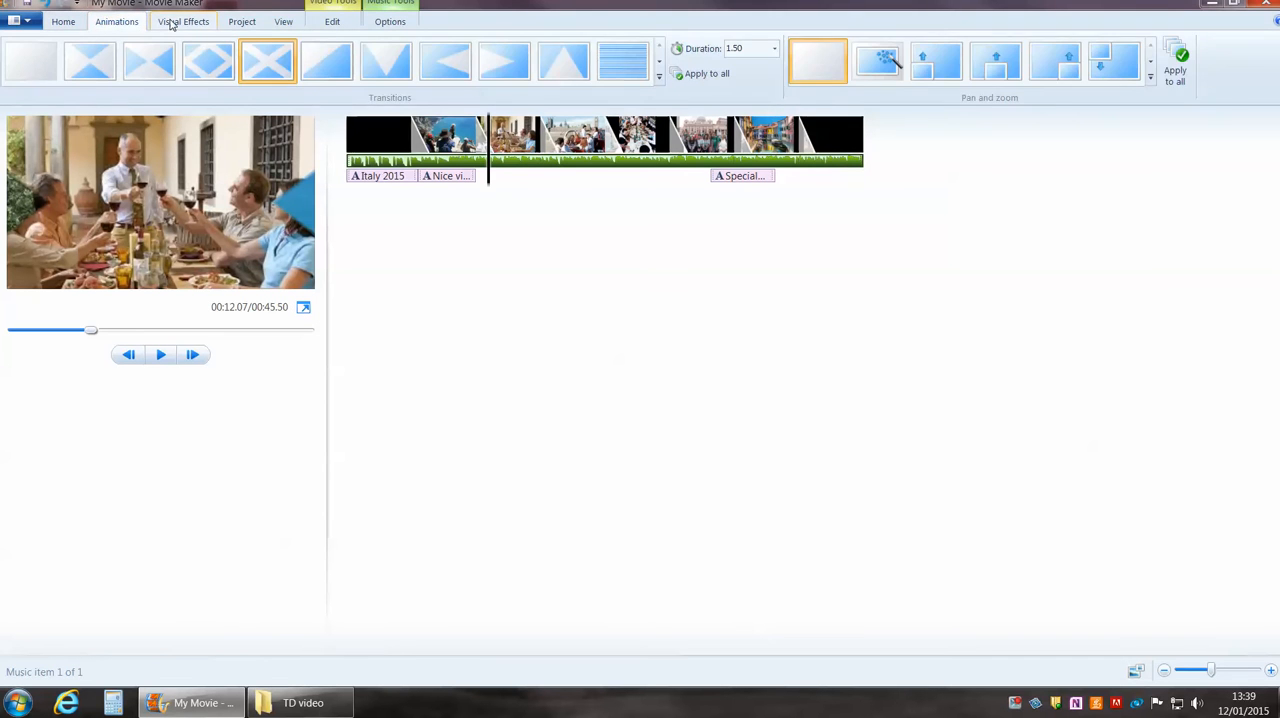
{"action": "left_click", "coordinate": [171, 22]}
{"action": "left_click", "coordinate": [241, 21]}
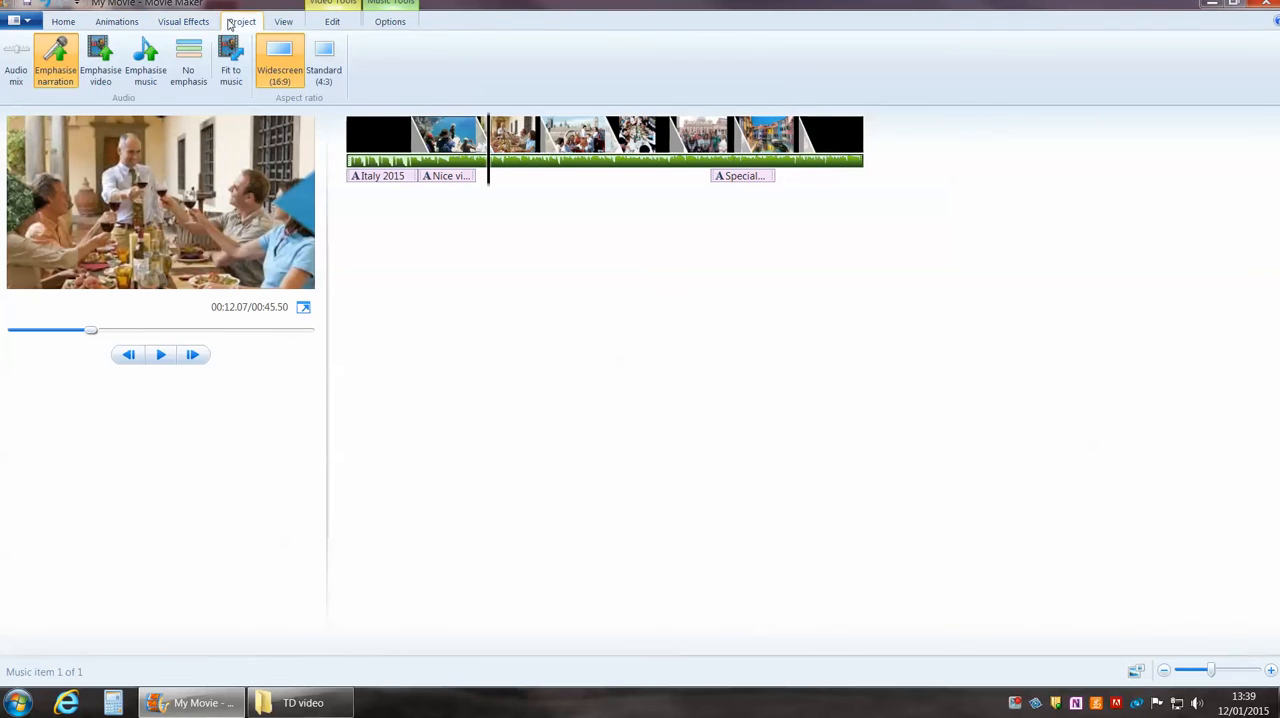
{"action": "left_click", "coordinate": [203, 22]}
{"action": "left_click", "coordinate": [58, 27]}
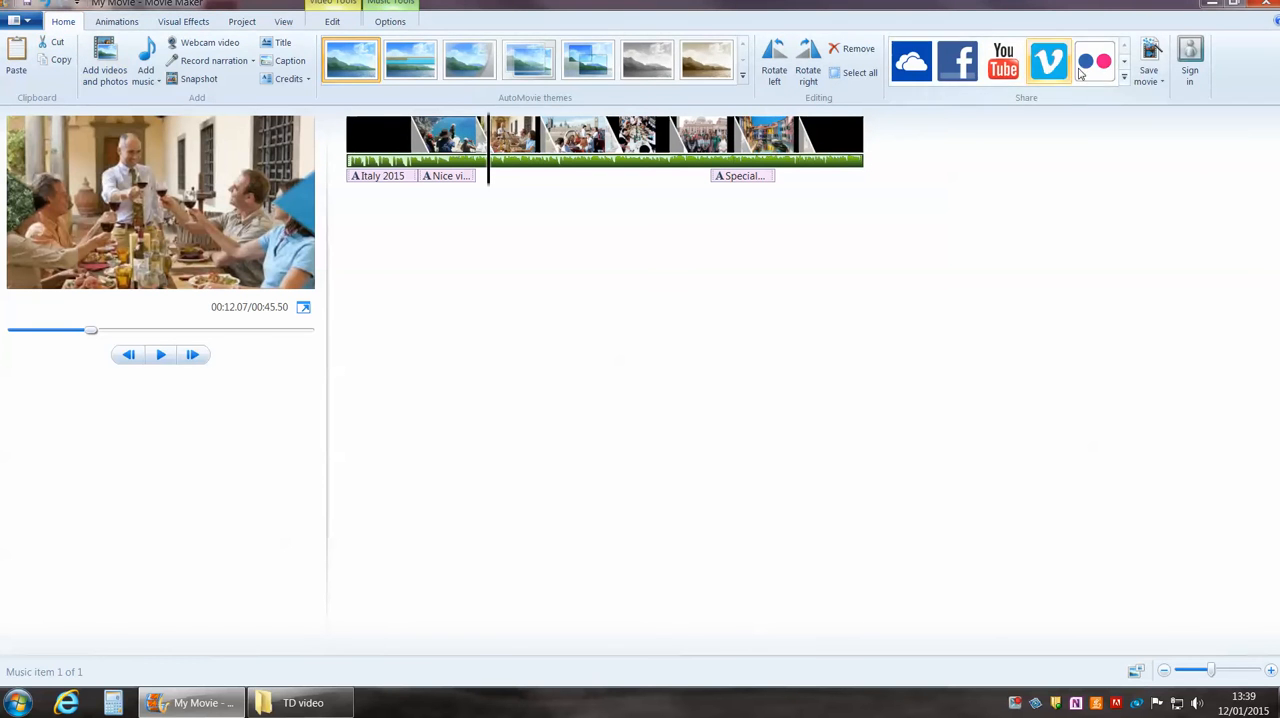
Save the movie with the recommended project setting as "Tutorial" on the Desktop, replacing the existing file.
{"action": "left_click", "coordinate": [1163, 83]}
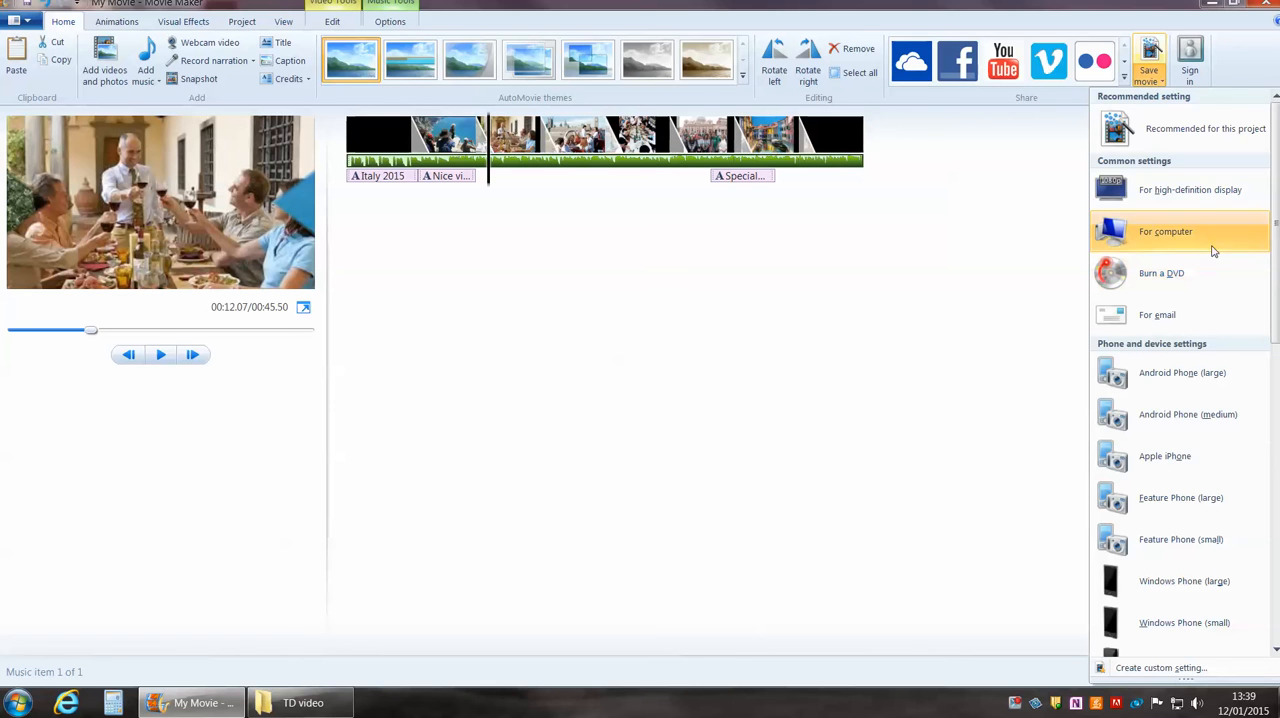
{"action": "left_click", "coordinate": [1205, 135]}
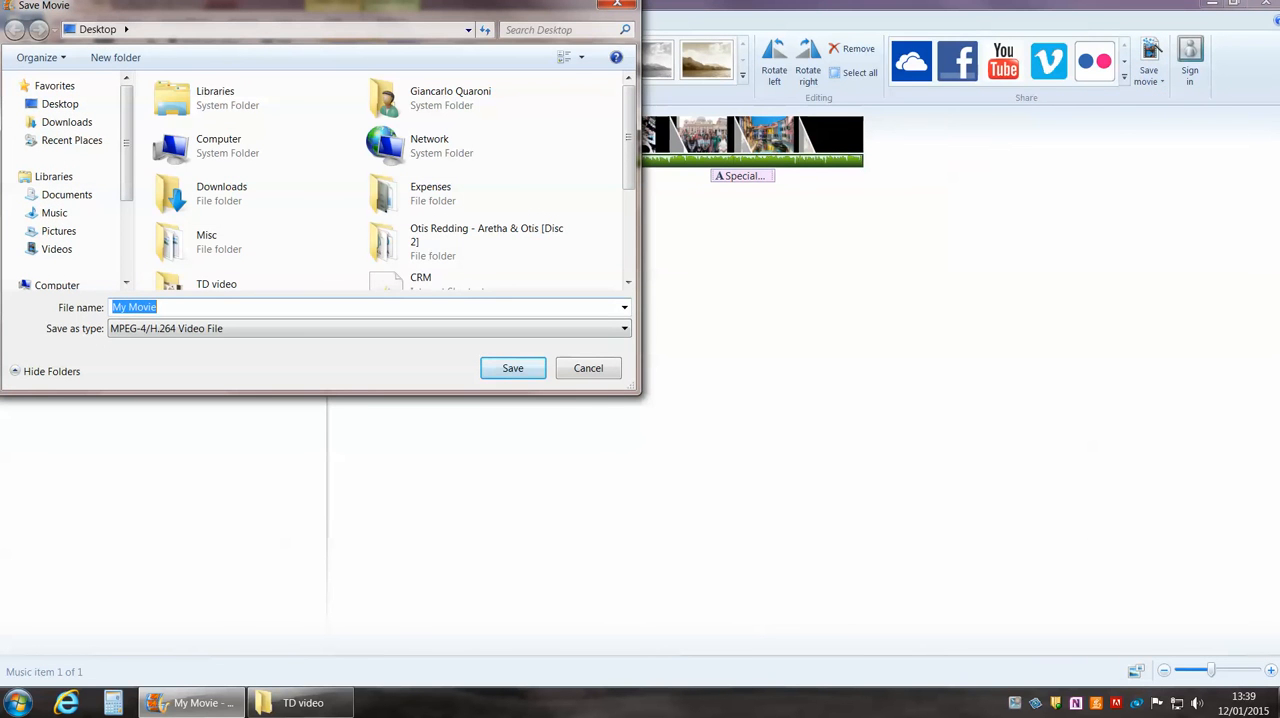
{"action": "key", "text": "BackSpace"}
{"action": "type", "text": "Tutorial"}
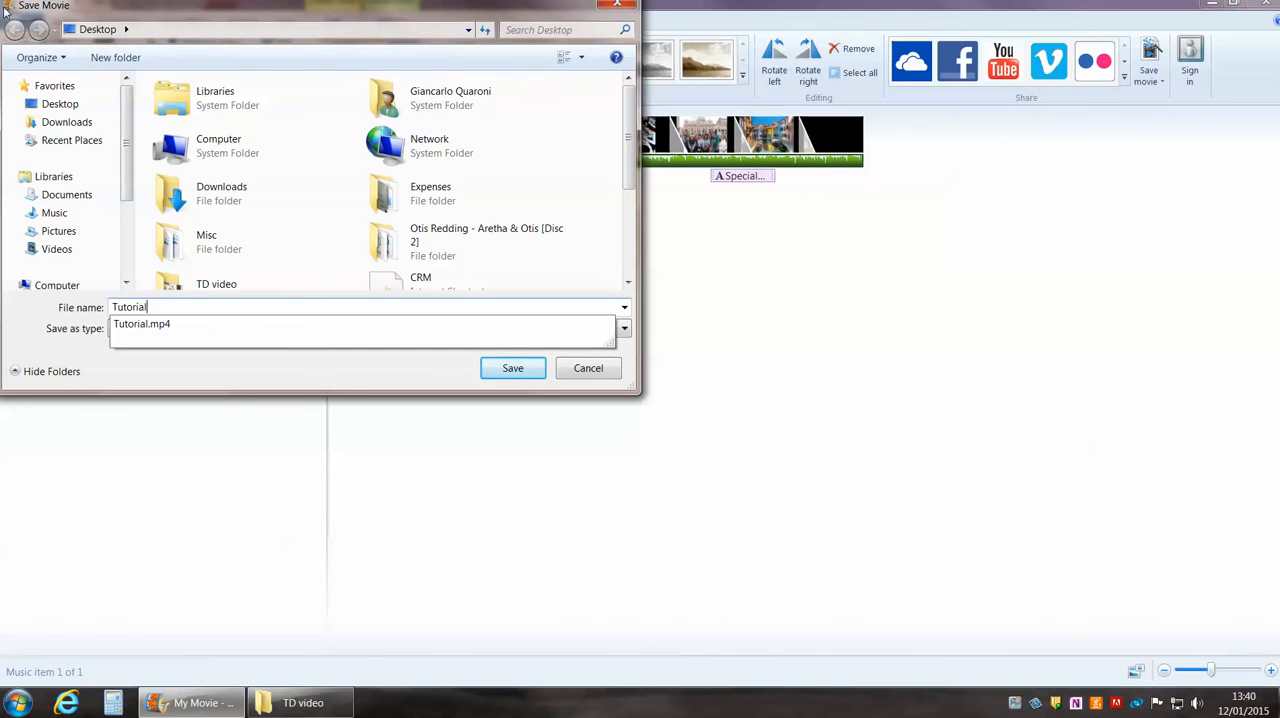
{"action": "left_click", "coordinate": [60, 104]}
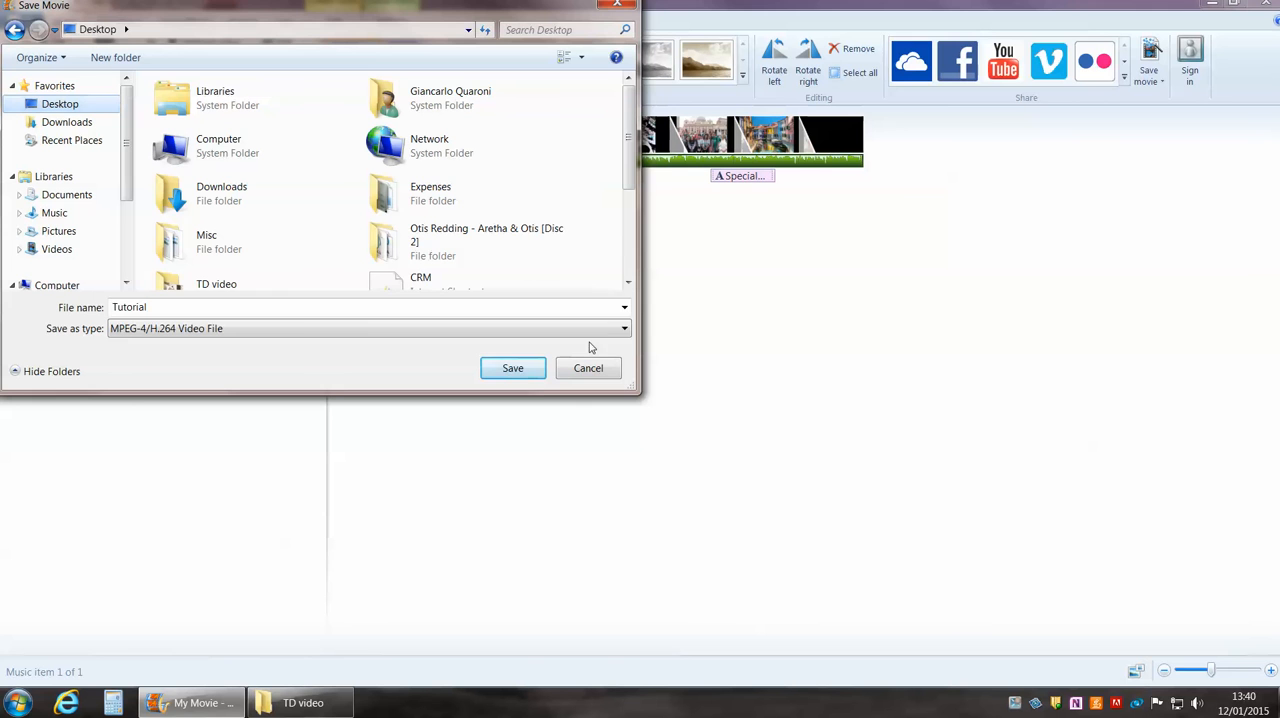
{"action": "left_click", "coordinate": [535, 372]}
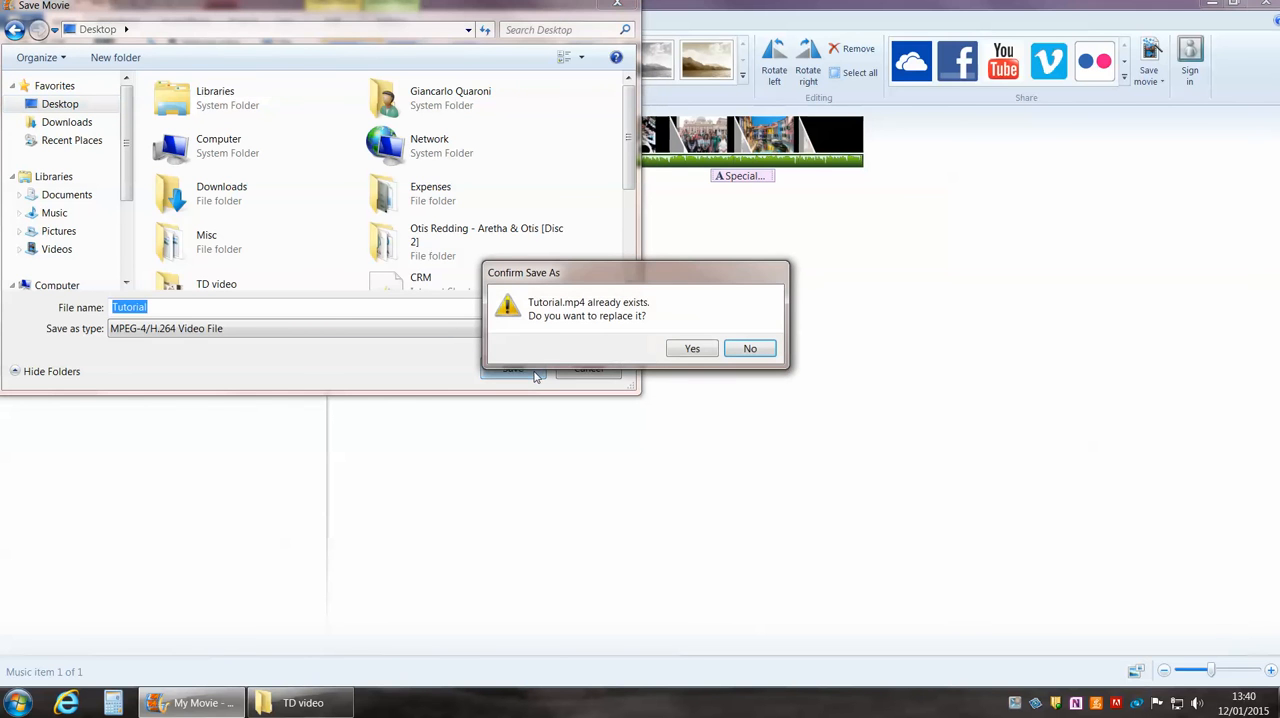
{"action": "left_click", "coordinate": [692, 349]}
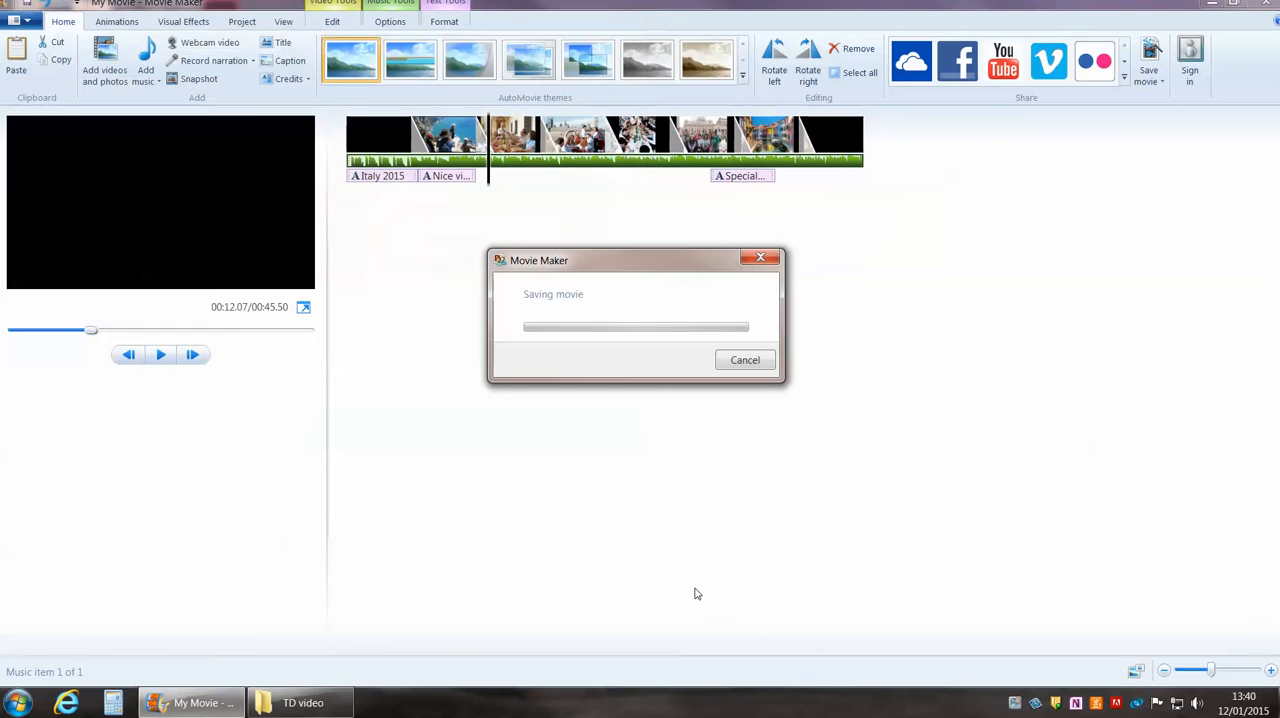